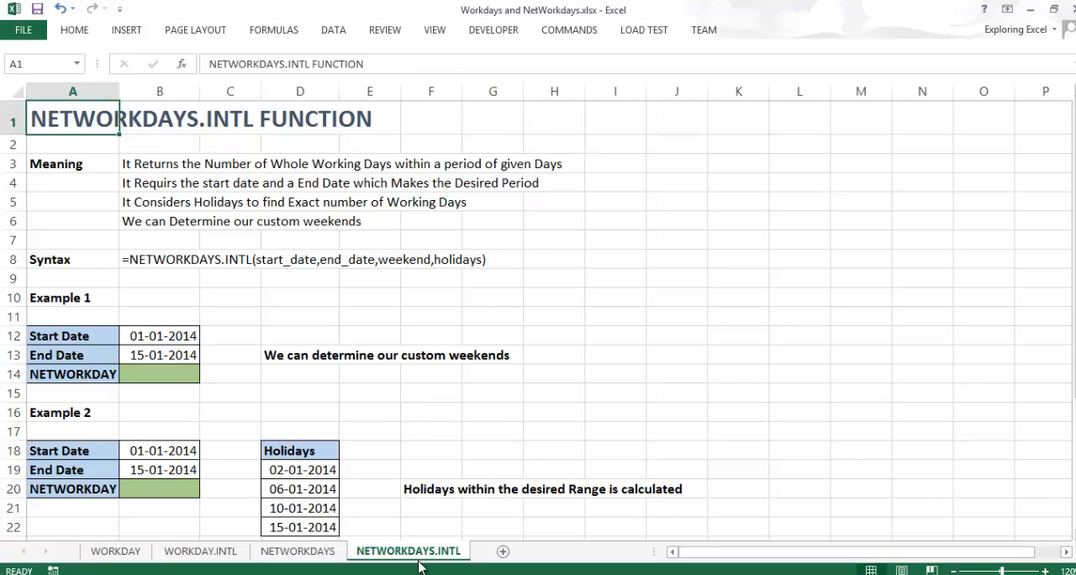
- Clear the syntax text in B8 and start a NETWORKDAYS.INTL formula there
{"action": "left_click", "coordinate": [160, 259]}
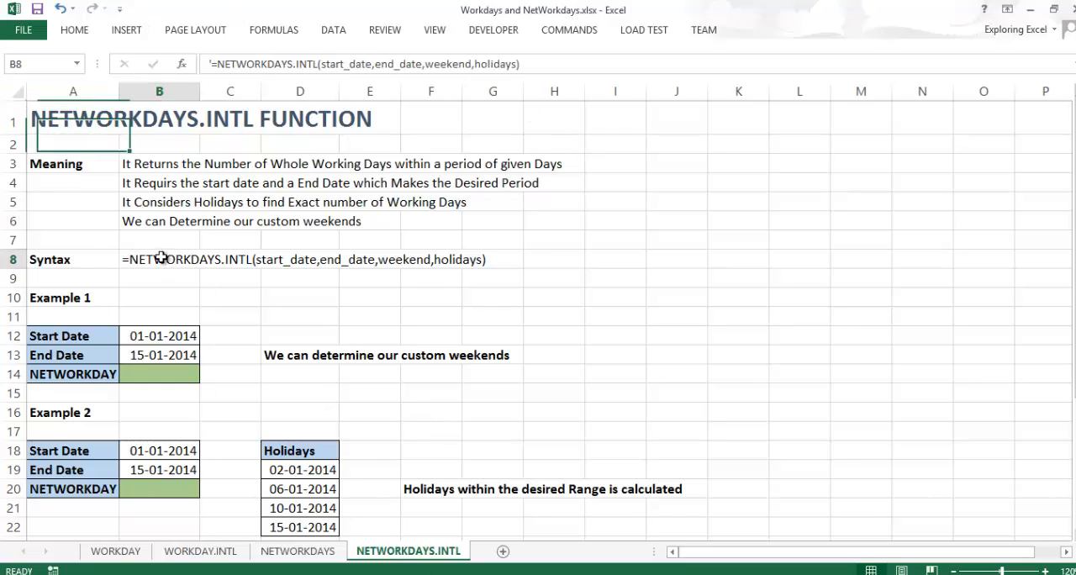
{"action": "key", "text": "Delete"}
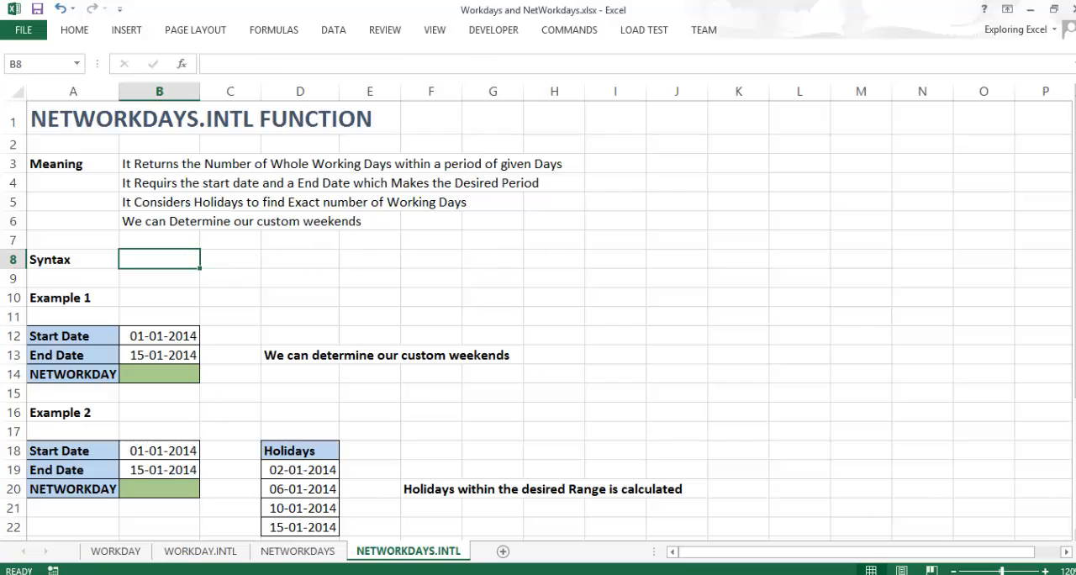
{"action": "type", "text": "="}
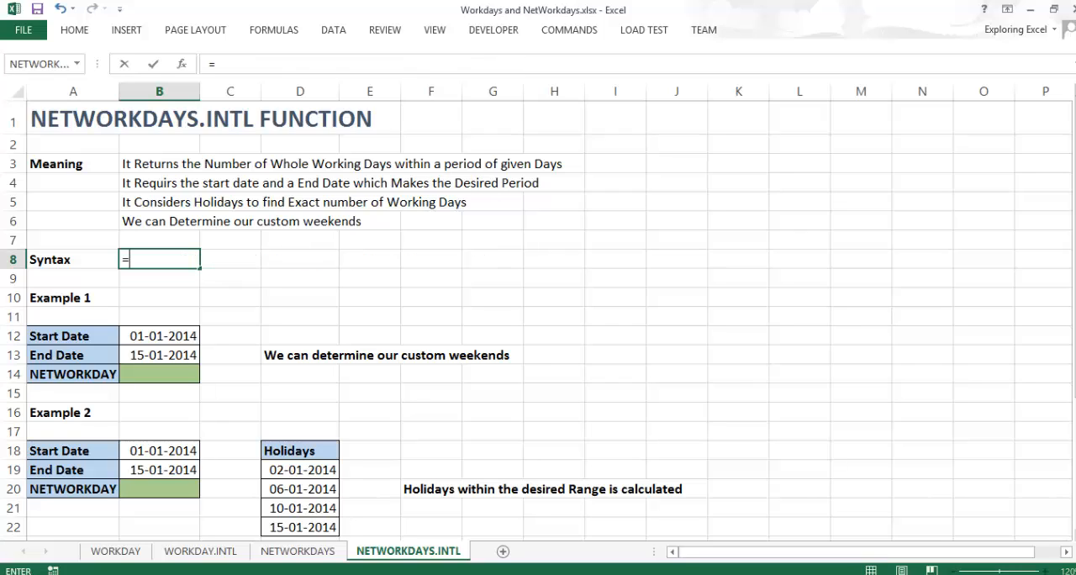
{"action": "type", "text": "ne"}
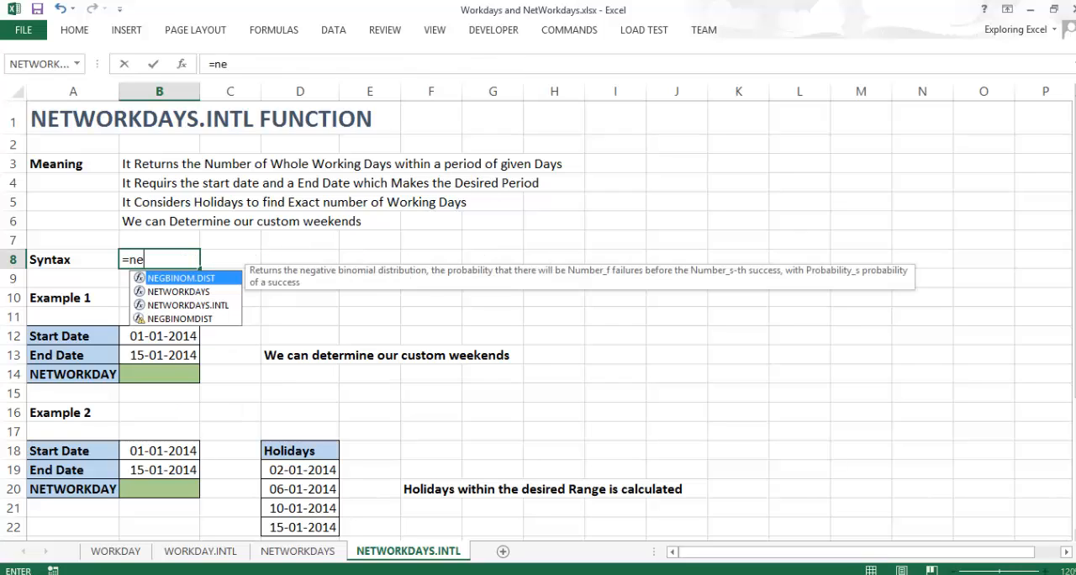
{"action": "type", "text": "t"}
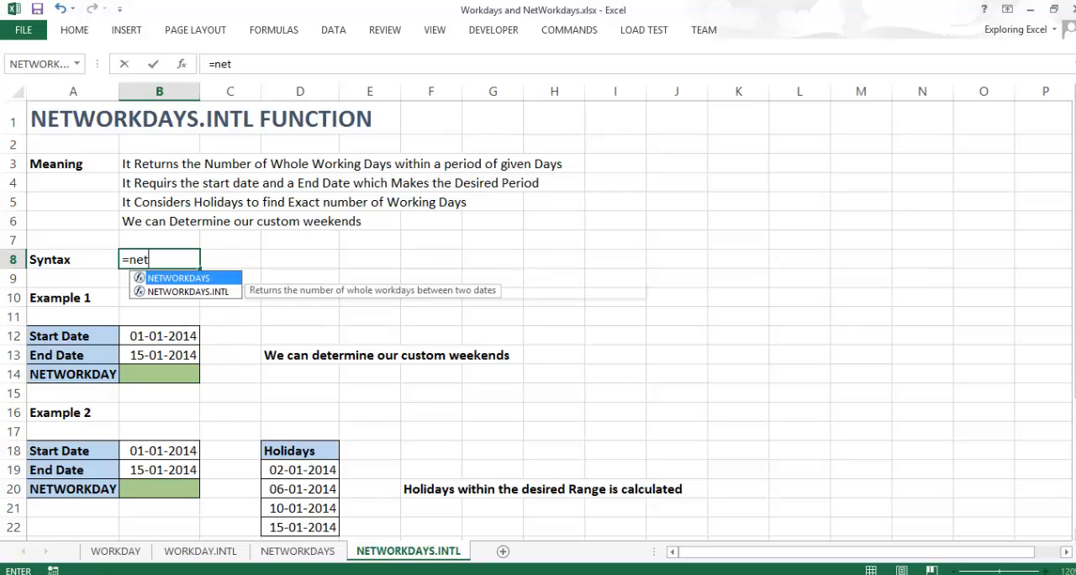
{"action": "key", "text": "Down"}
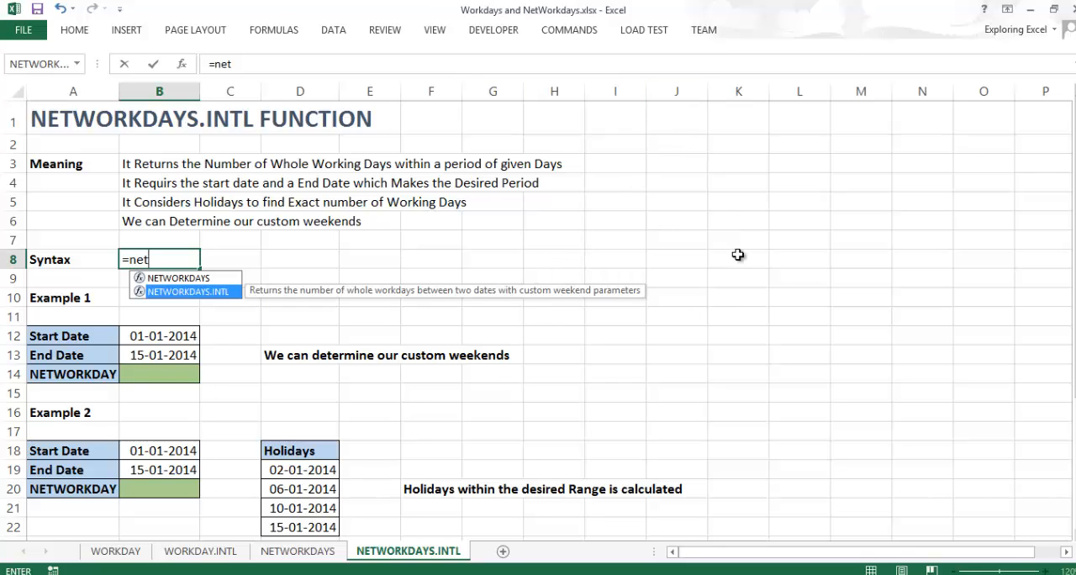
{"action": "key", "text": "Tab"}
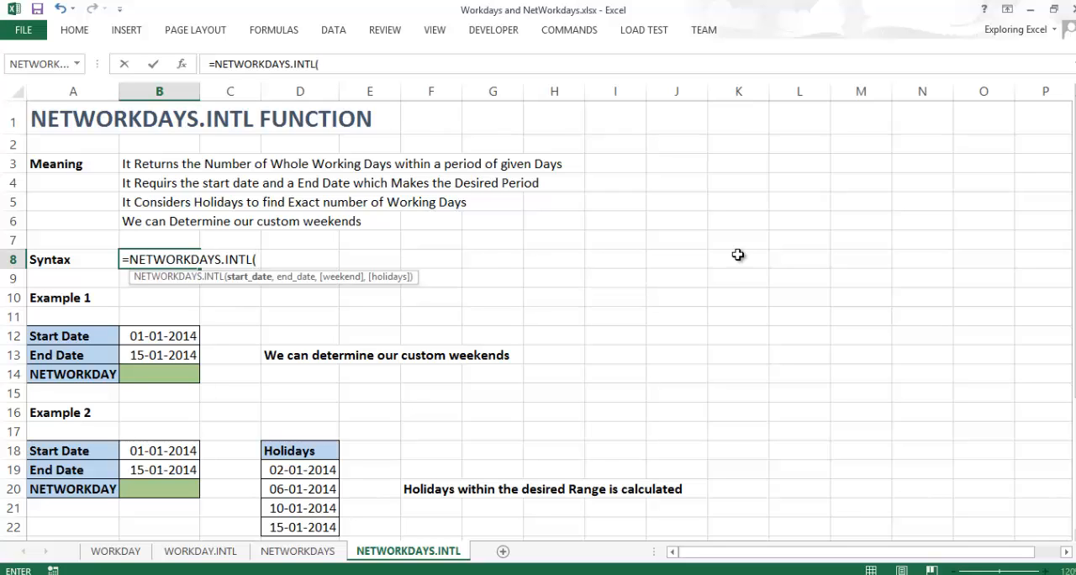
- Insert the argument names start_date, end_date, weekend and holidays into the B8 formula and store it as text with a leading apostrophe
{"action": "key", "text": "ctrl+shift+a"}
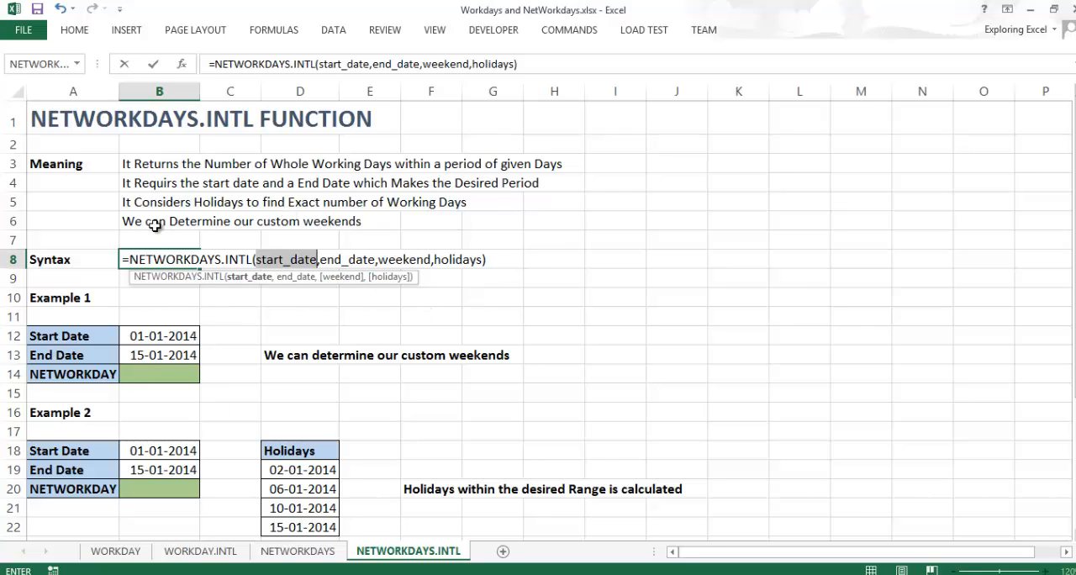
{"action": "key", "text": "Home"}
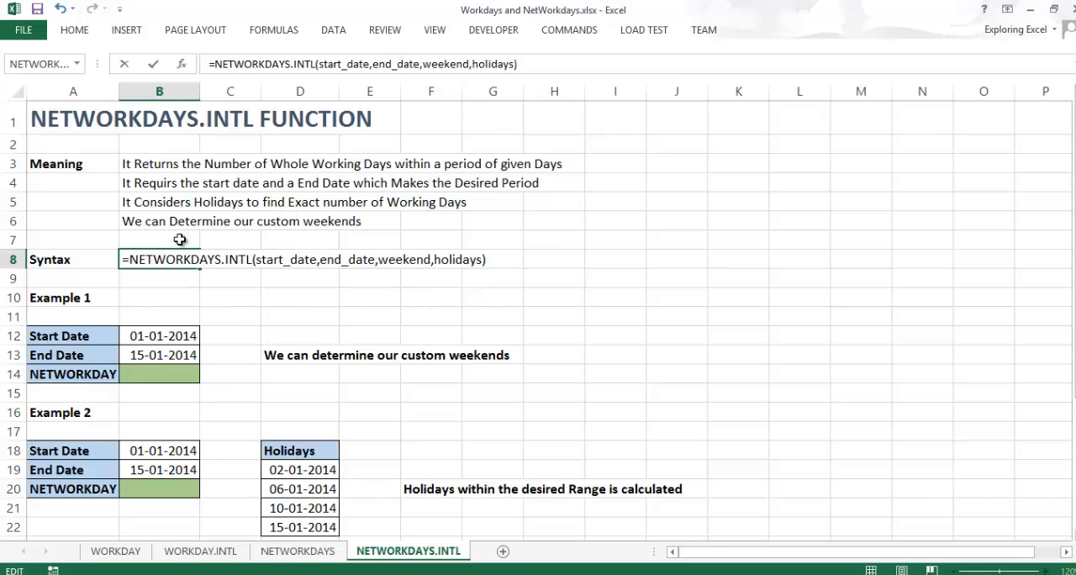
{"action": "type", "text": "'"}
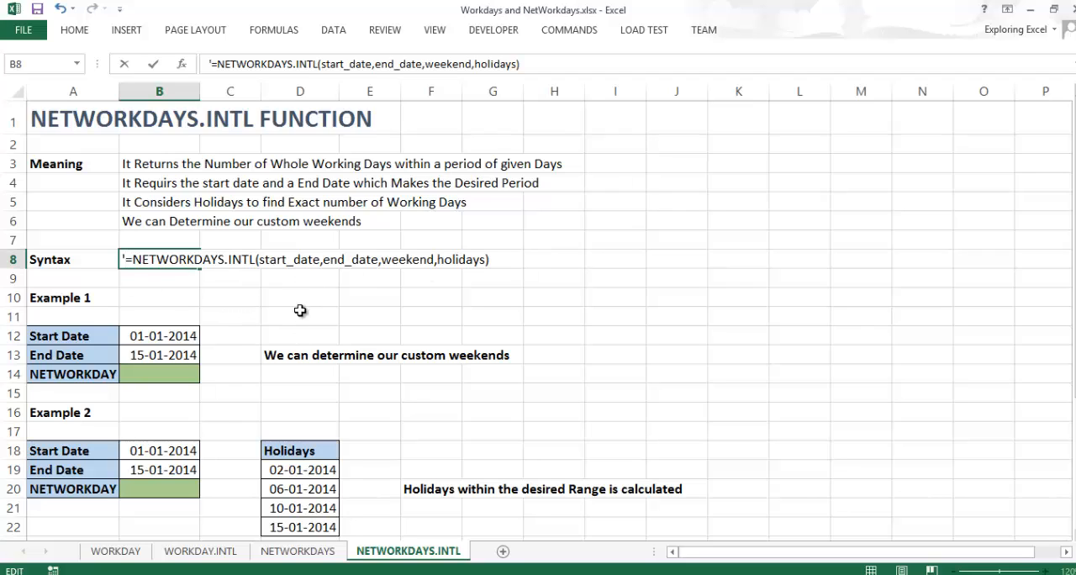
{"action": "left_click", "coordinate": [221, 303]}
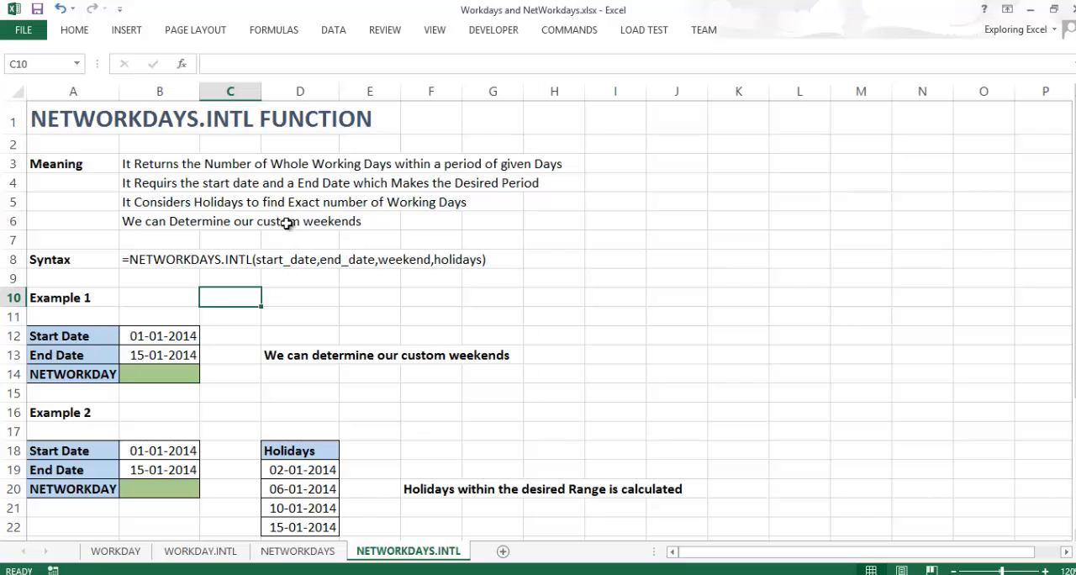
- Review Example 1's start and end dates, the function syntax and the lines explaining its meaning
{"action": "left_click", "coordinate": [186, 335]}
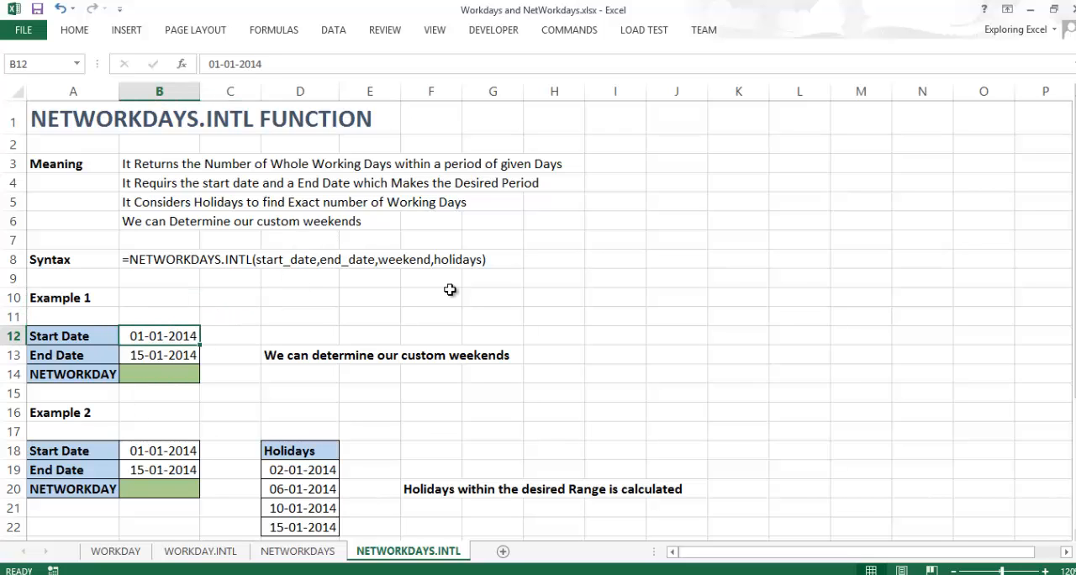
{"action": "left_click", "coordinate": [166, 358]}
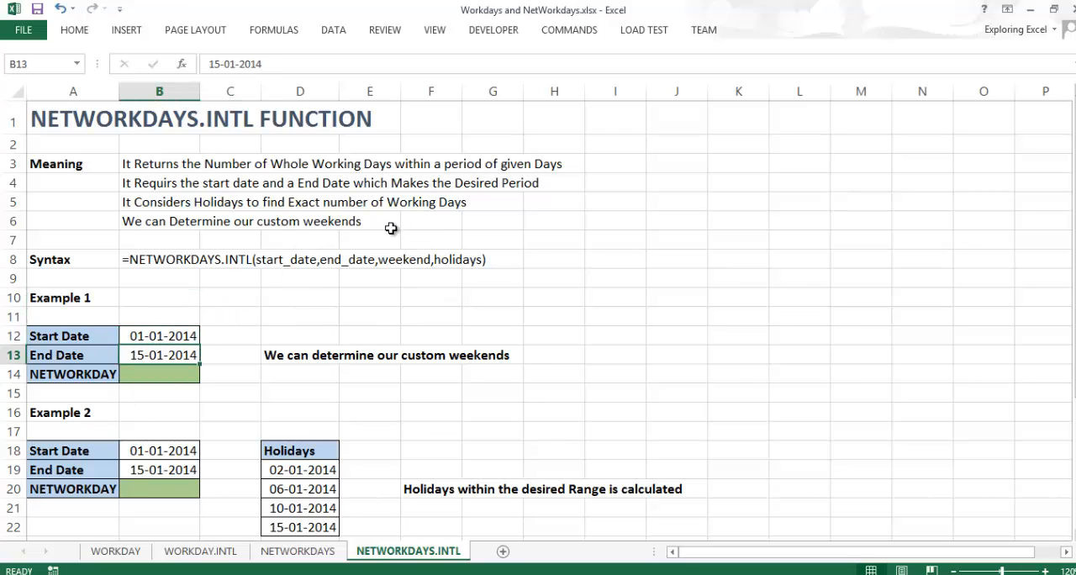
{"action": "left_click", "coordinate": [214, 261]}
{"action": "left_click", "coordinate": [188, 257]}
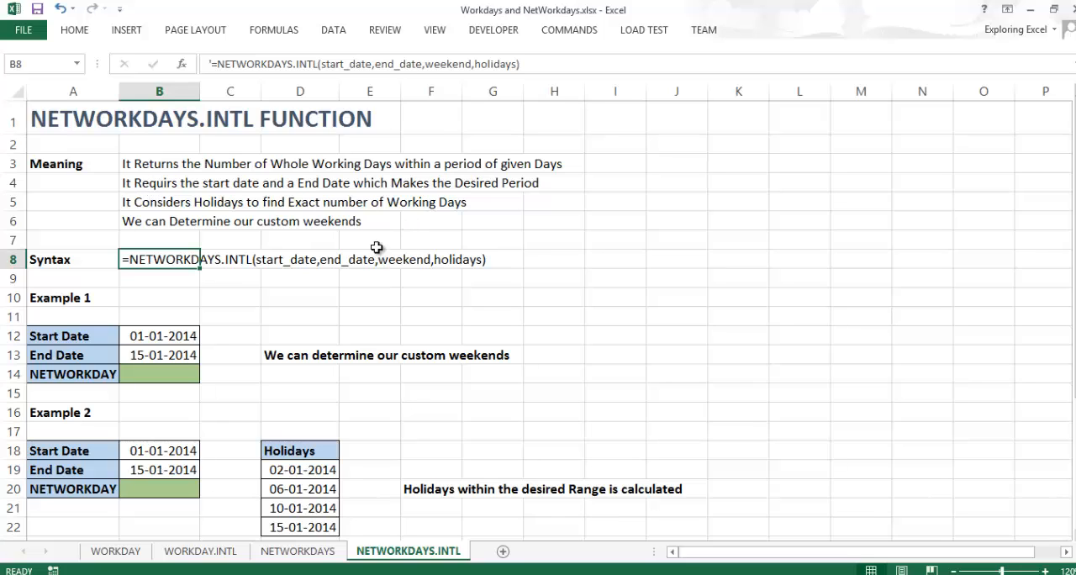
{"action": "left_click", "coordinate": [138, 160]}
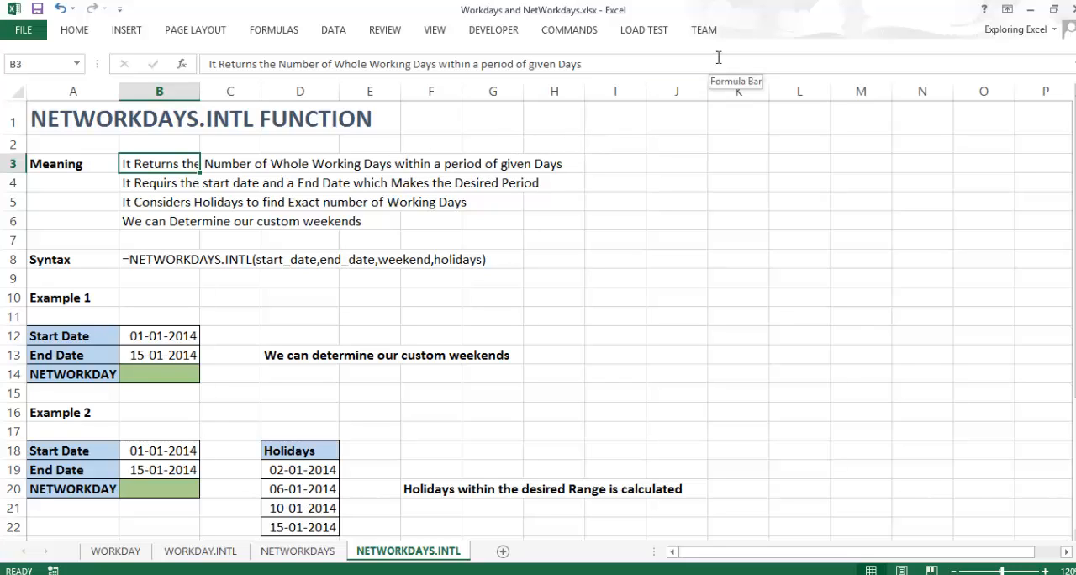
{"action": "key", "text": "Down"}
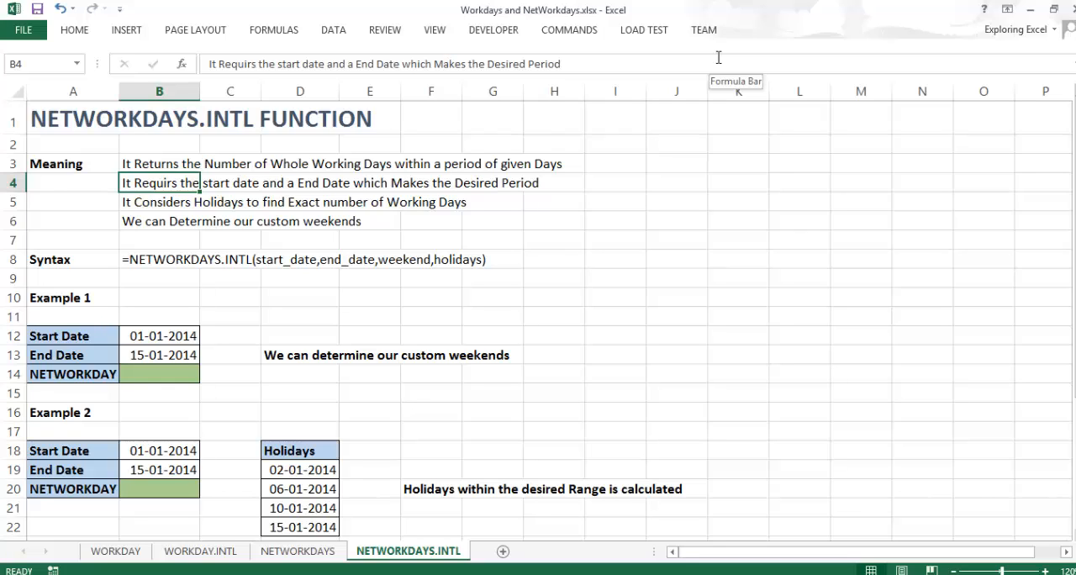
{"action": "key", "text": "Down"}
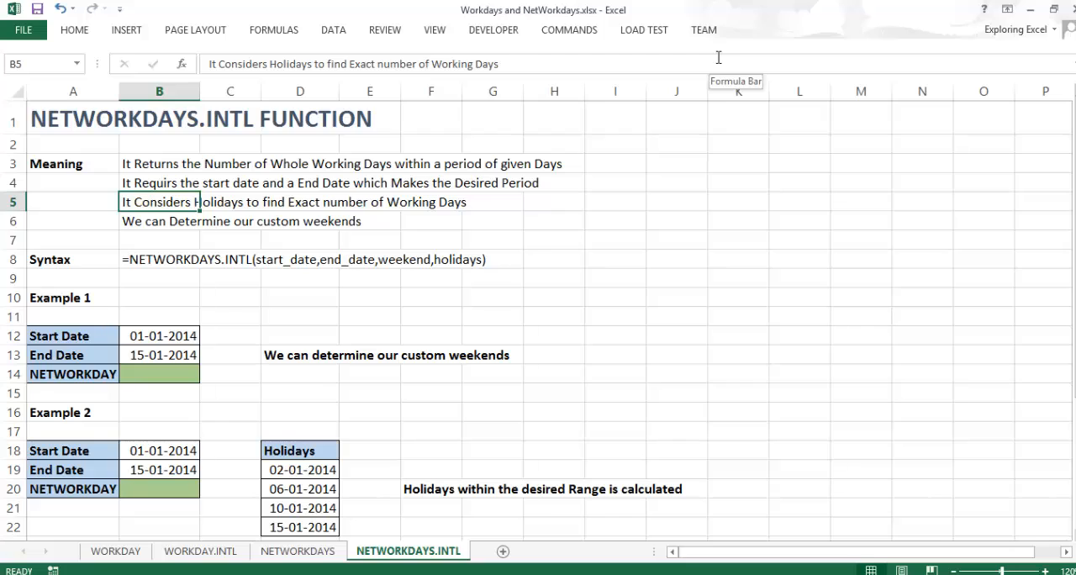
{"action": "key", "text": "Down"}
{"action": "key", "text": "Down"}
{"action": "key", "text": "Down"}
{"action": "key", "text": "Down"}
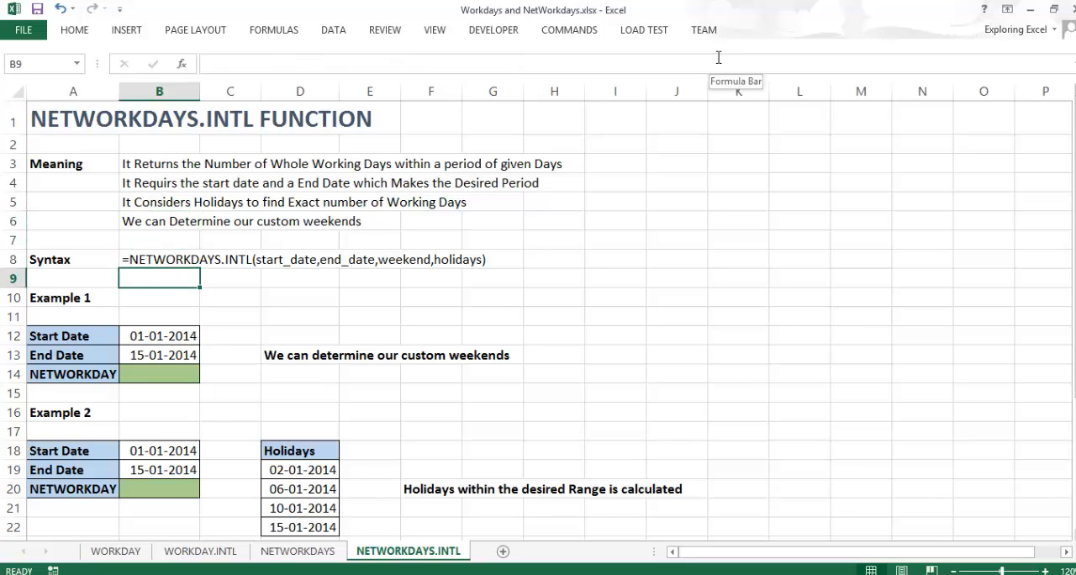
{"action": "key", "text": "Down"}
{"action": "key", "text": "Down"}
{"action": "key", "text": "Down"}
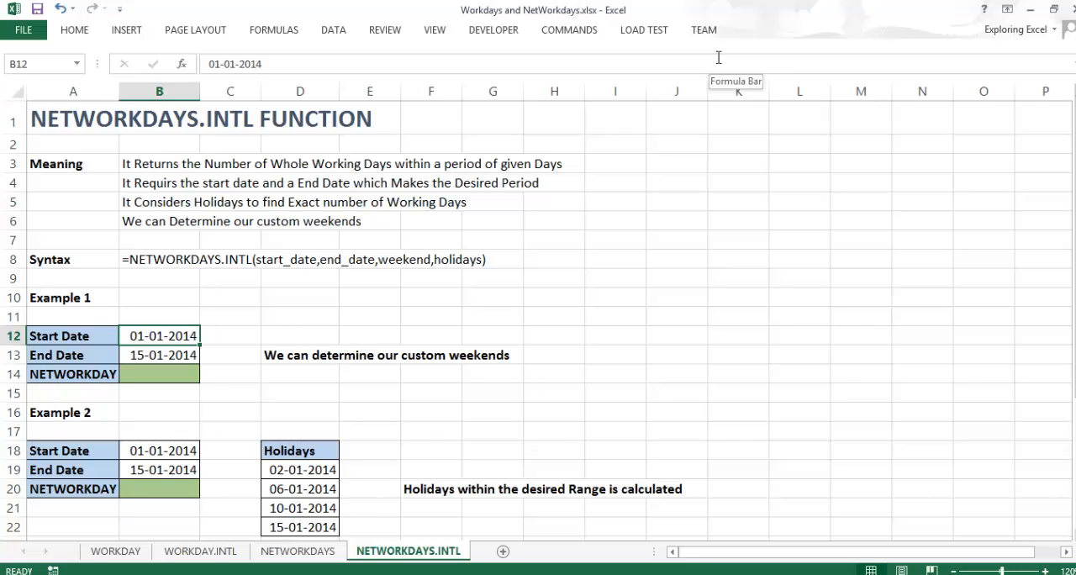
- Start a NETWORKDAYS.INTL formula in Example 1's NETWORKDAY cell, B14
{"action": "key", "text": "Right"}
{"action": "key", "text": "Left"}
{"action": "key", "text": "Down"}
{"action": "key", "text": "Down"}
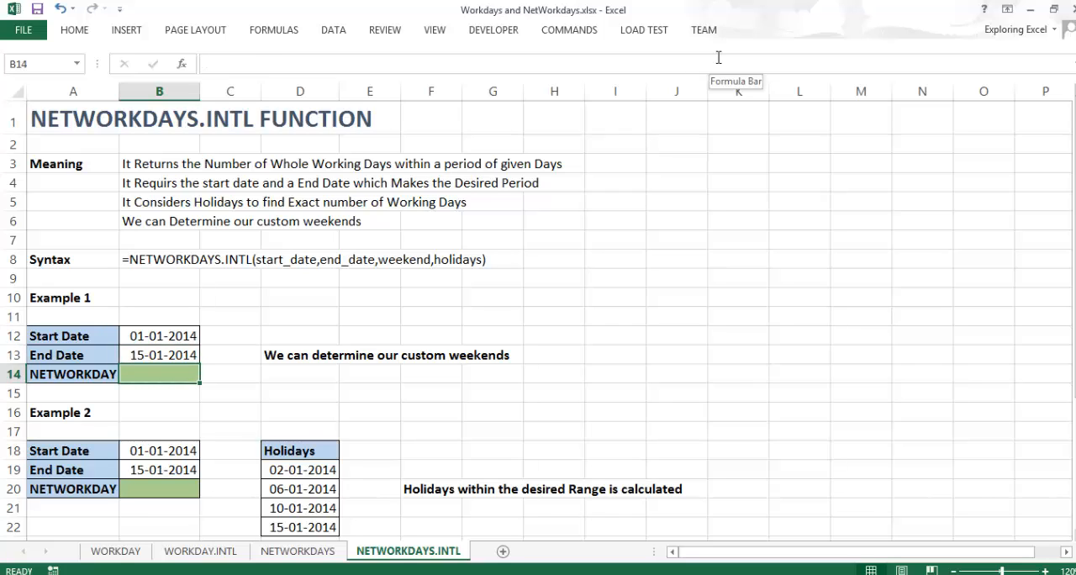
{"action": "type", "text": "=net"}
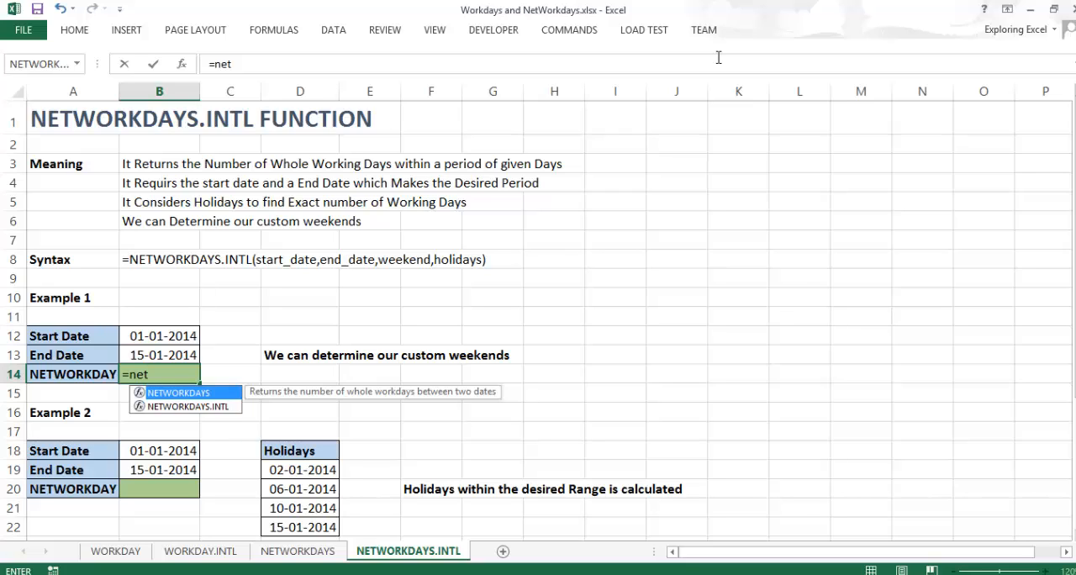
{"action": "key", "text": "Down"}
{"action": "key", "text": "Up"}
{"action": "key", "text": "Down"}
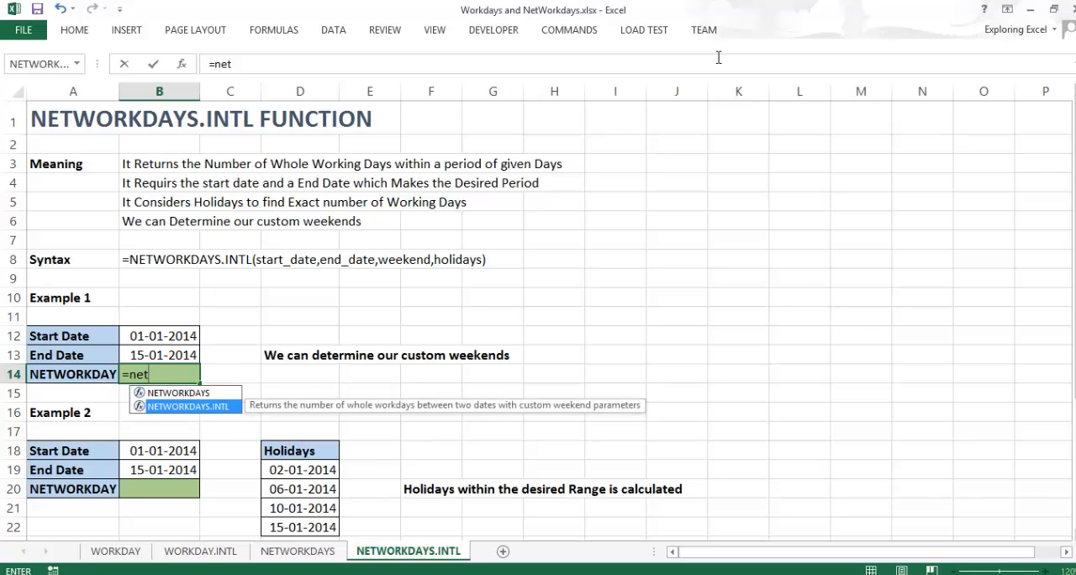
{"action": "key", "text": "Tab"}
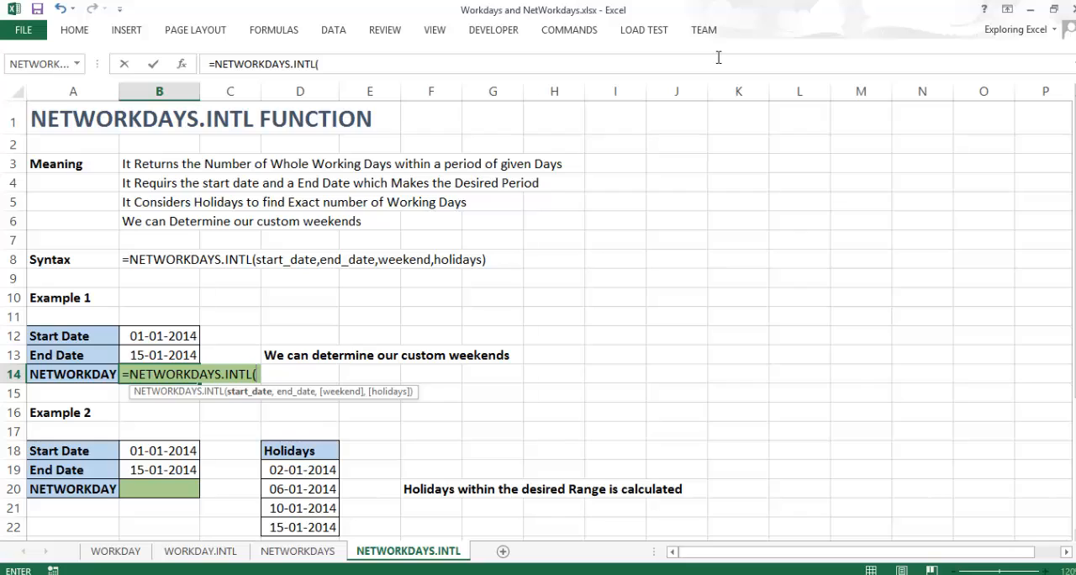
- Use B12 as the start date and B13 as the end date in the B14 formula
{"action": "left_click", "coordinate": [175, 334]}
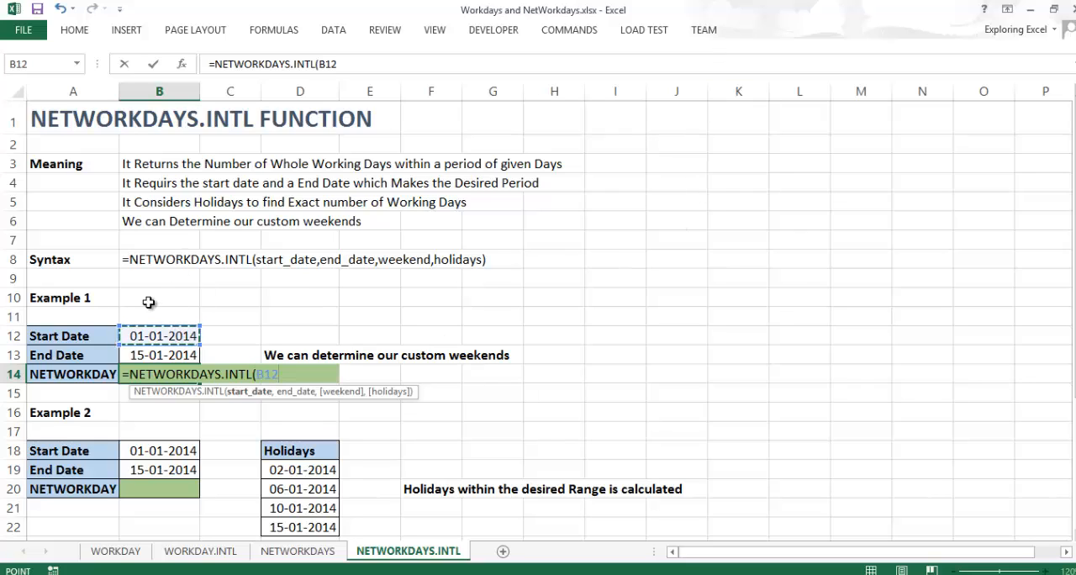
{"action": "type", "text": ","}
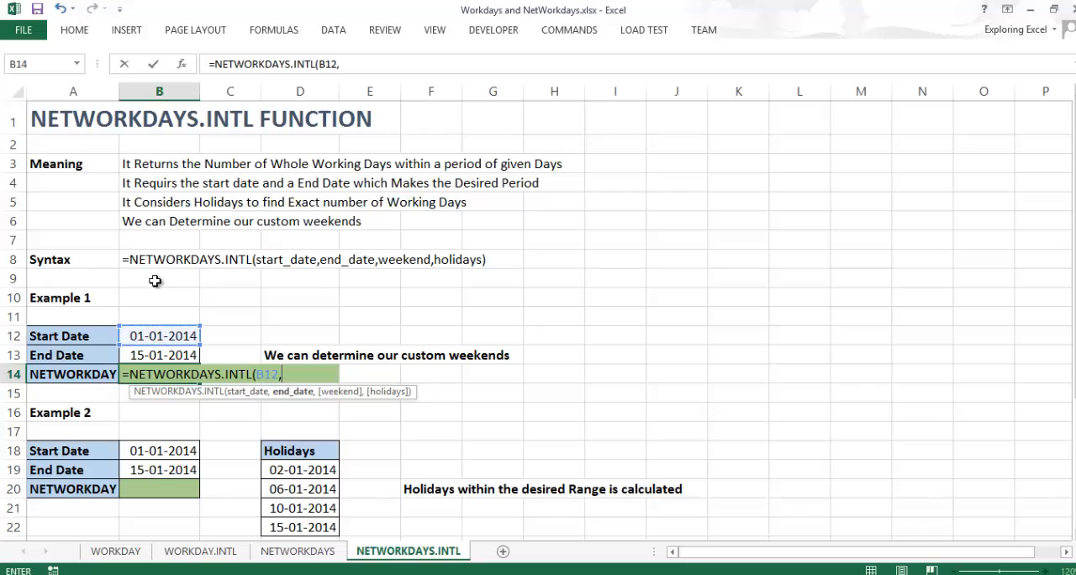
{"action": "left_click", "coordinate": [171, 357]}
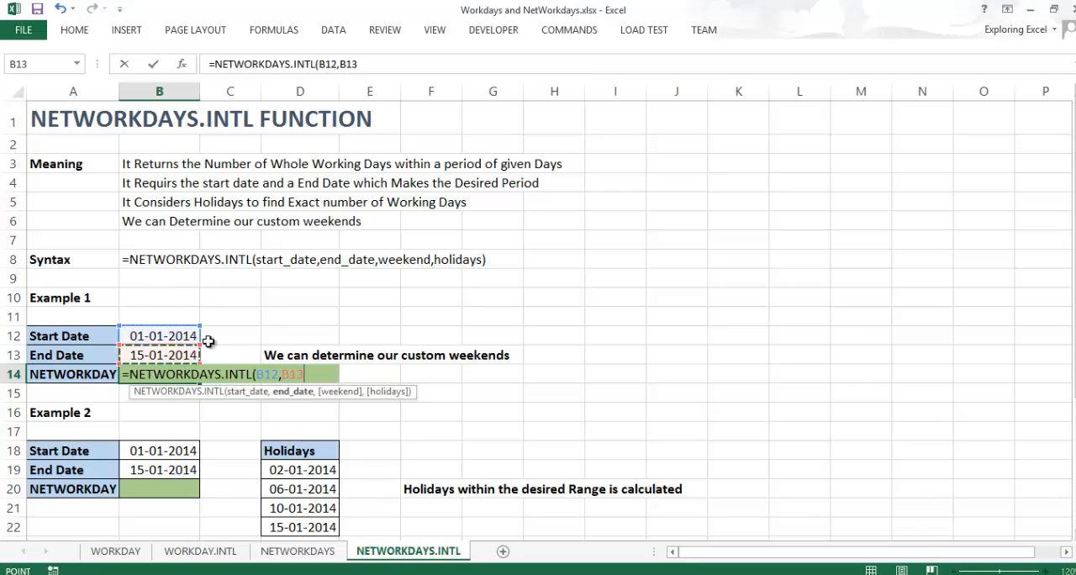
{"action": "type", "text": ","}
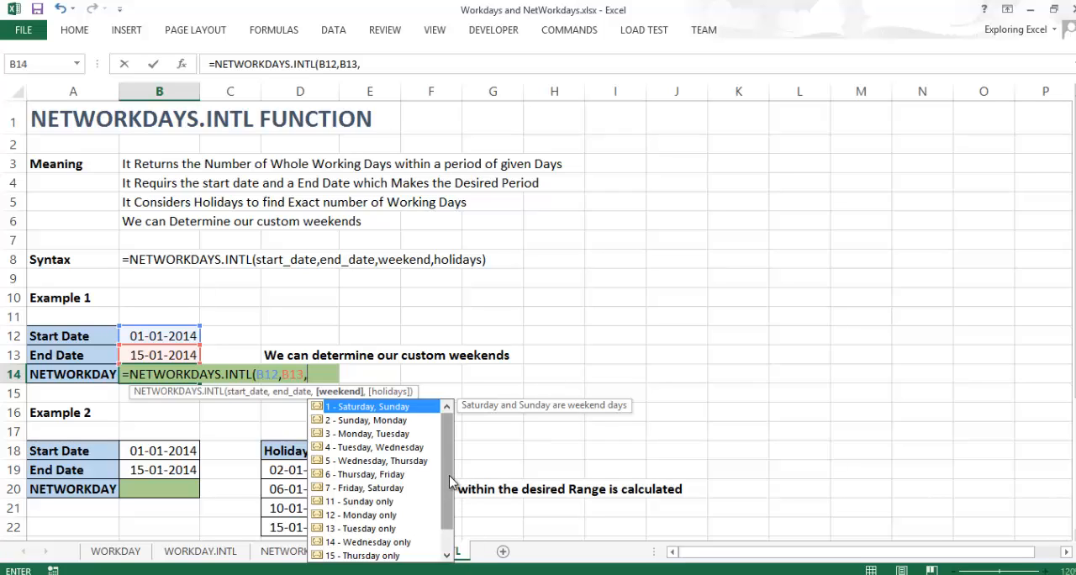
- Examine the weekend options offered for the B14 formula, from two-day combinations to single-day weekends
{"action": "mouse_move", "coordinate": [449, 475]}
{"action": "left_mouse_down"}
{"action": "mouse_move", "coordinate": [450, 512]}
{"action": "mouse_move", "coordinate": [446, 471]}
{"action": "left_mouse_up"}
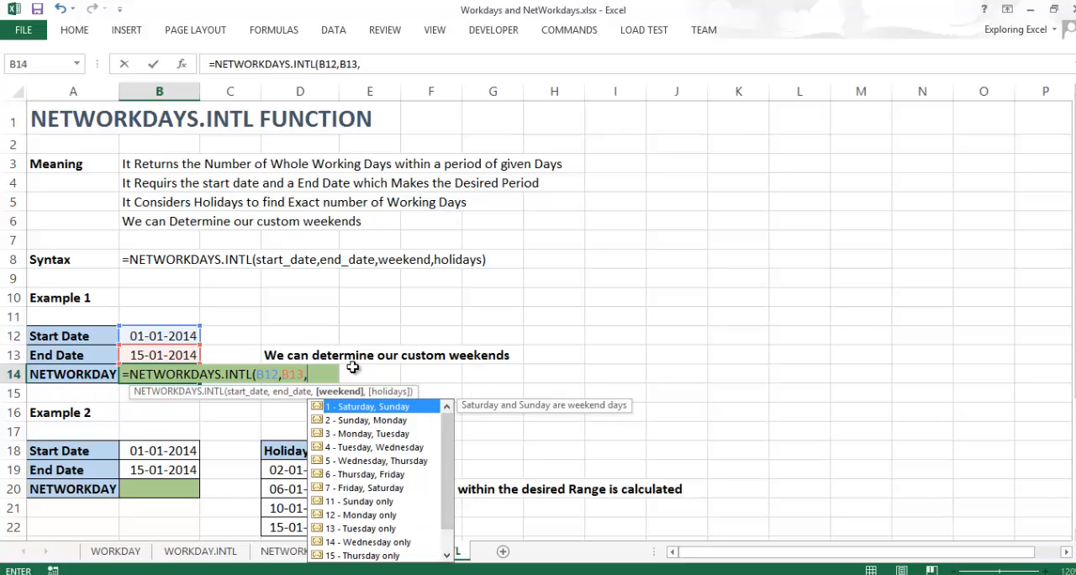
{"action": "scroll", "coordinate": [451, 538], "scroll_direction": "down", "scroll_amount": 1}
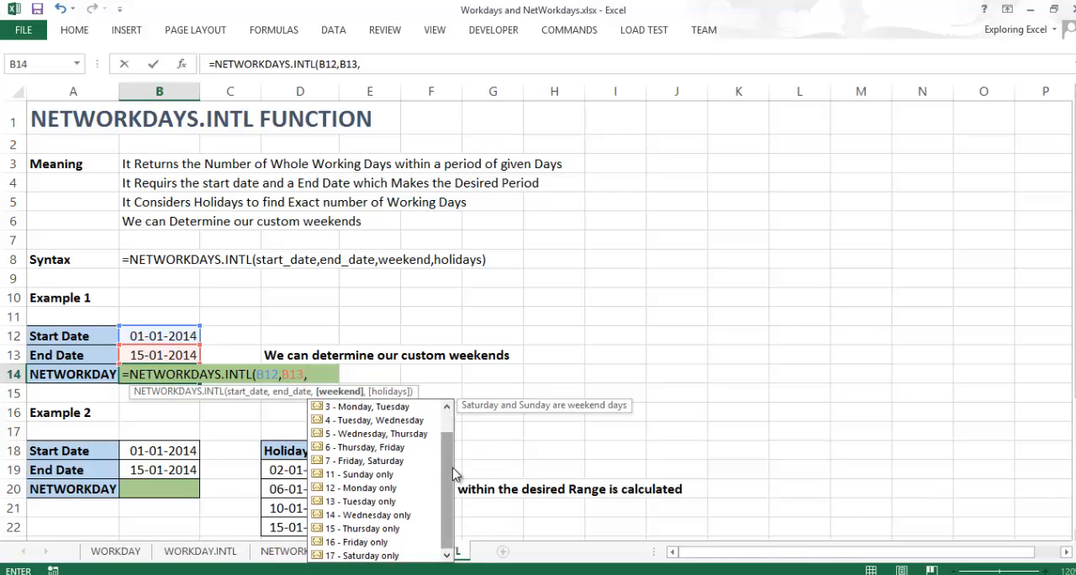
{"action": "scroll", "coordinate": [453, 458], "scroll_direction": "up", "scroll_amount": 1}
{"action": "scroll", "coordinate": [453, 461], "scroll_direction": "up", "scroll_amount": 1}
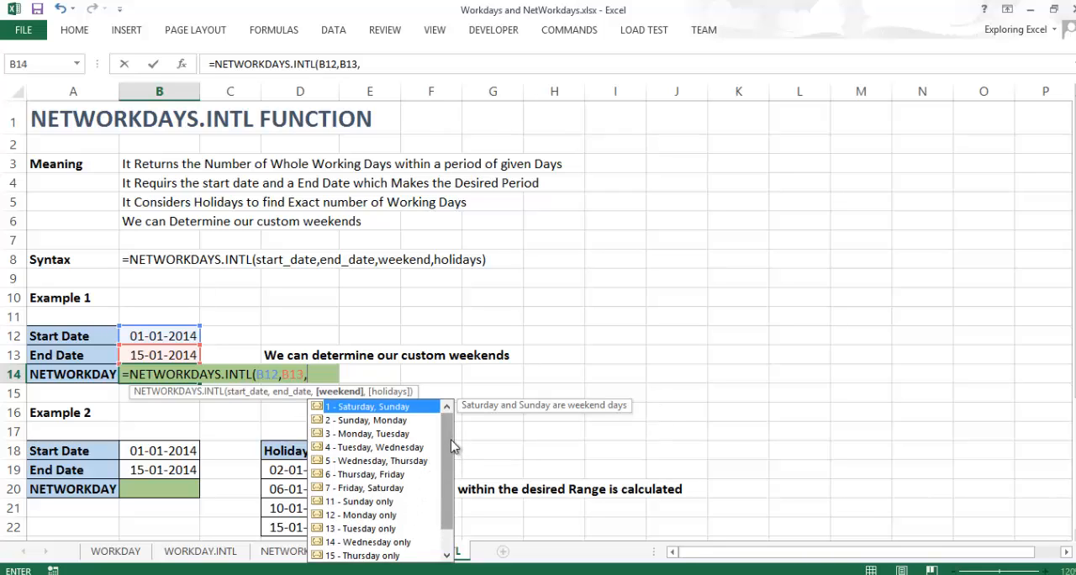
{"action": "scroll", "coordinate": [453, 445], "scroll_direction": "down", "scroll_amount": 2}
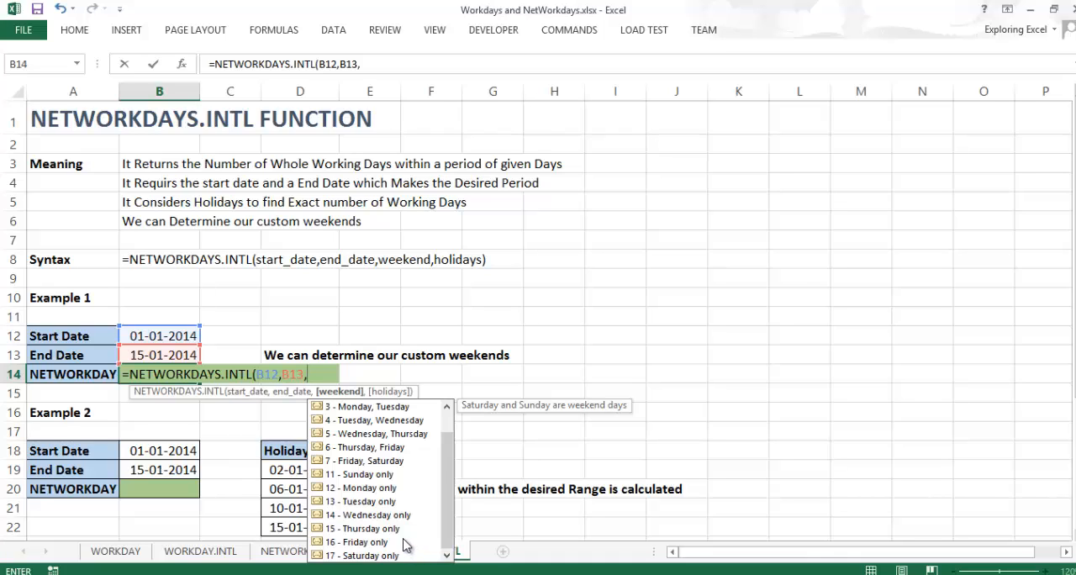
{"action": "scroll", "coordinate": [403, 545], "scroll_direction": "up", "scroll_amount": 2}
{"action": "type", "text": "6"}
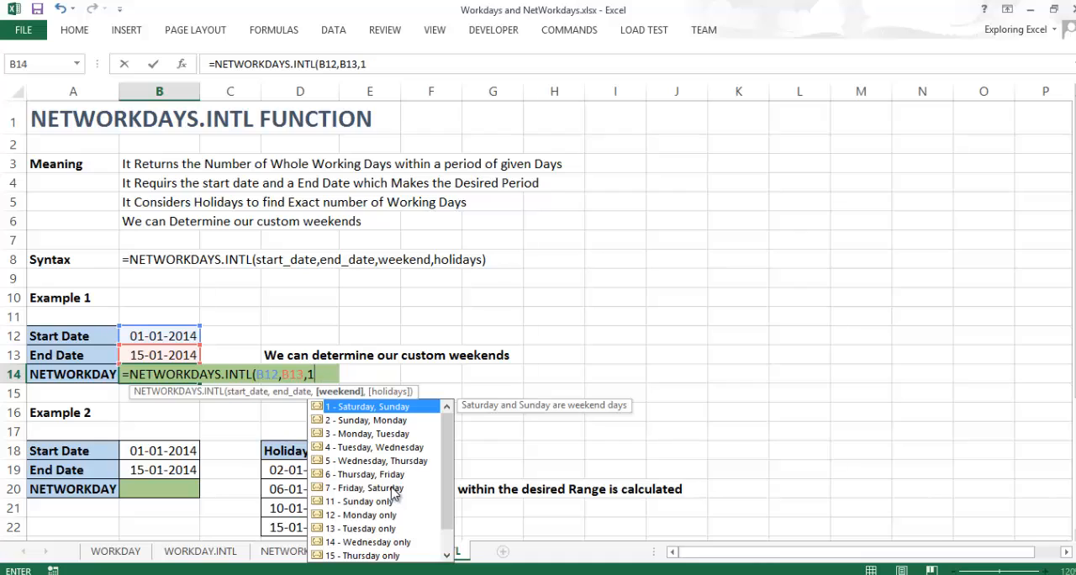
{"action": "scroll", "coordinate": [446, 451], "scroll_direction": "down", "scroll_amount": 2}
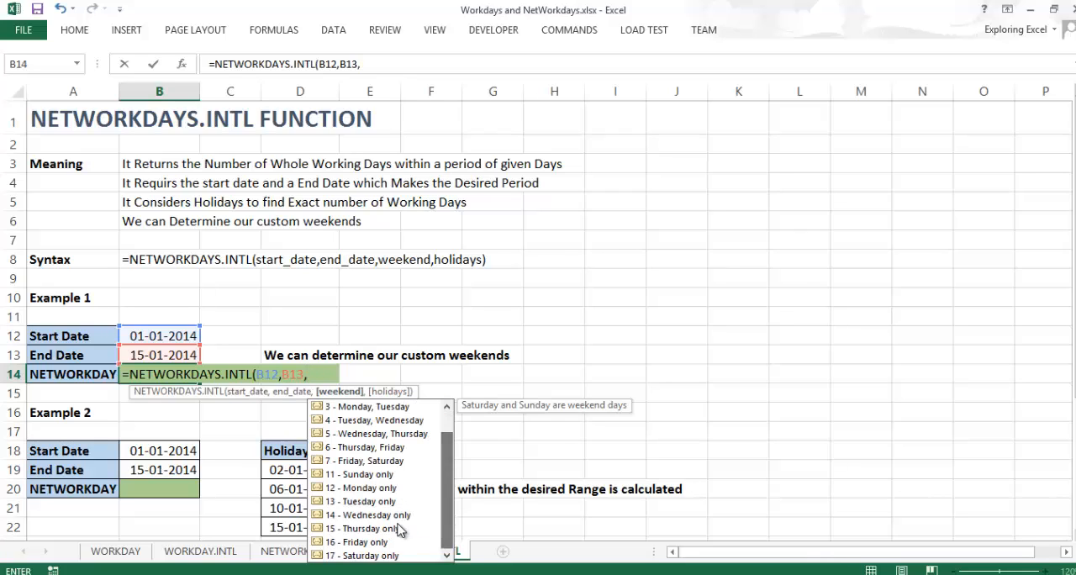
- Set the weekend argument to 16 - Friday only and complete the B14 formula
{"action": "left_click", "coordinate": [380, 528]}
{"action": "left_click", "coordinate": [380, 543]}
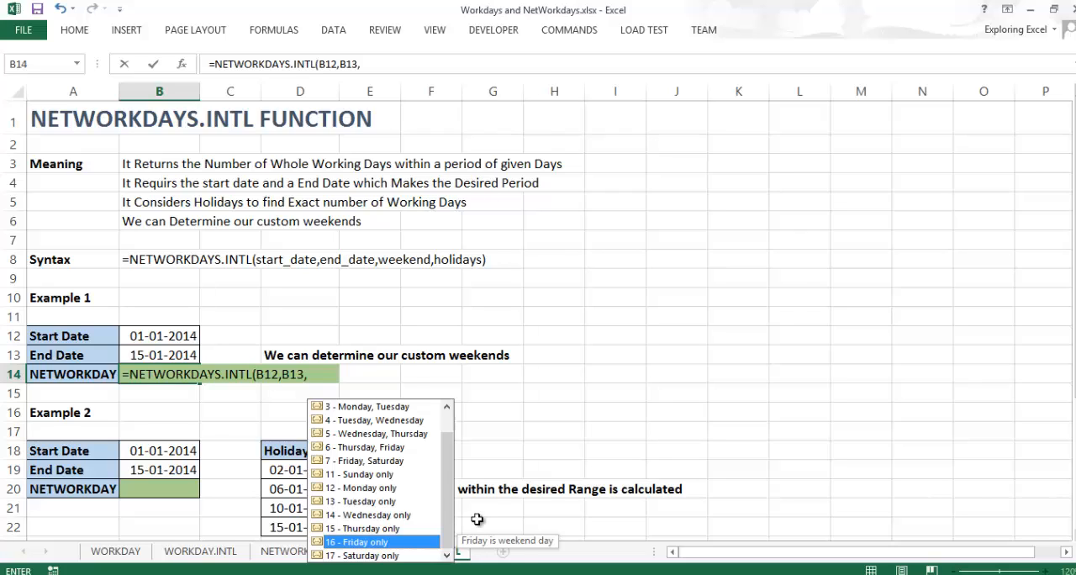
{"action": "key", "text": "Tab"}
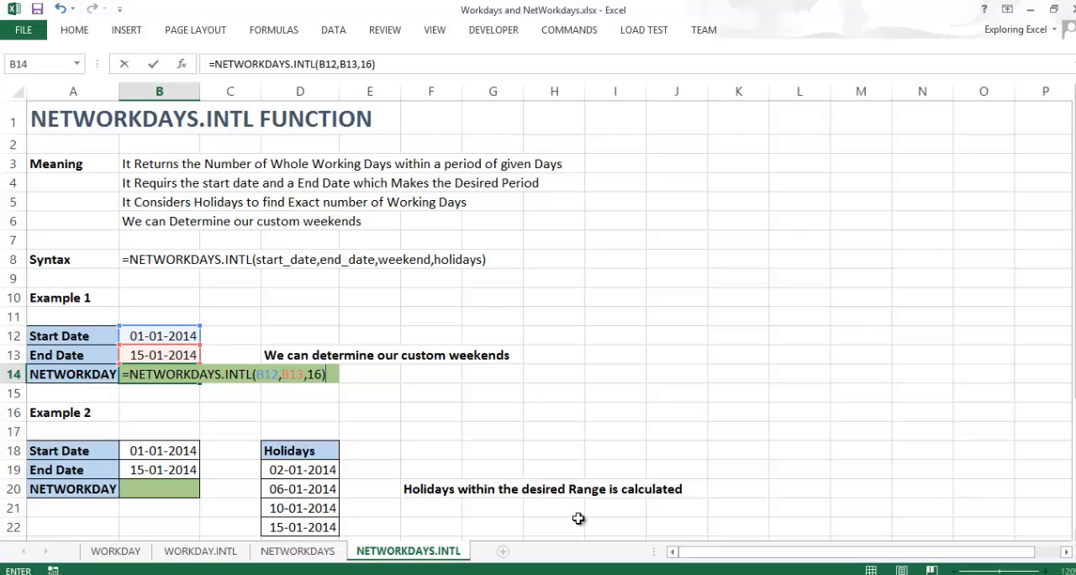
{"action": "key", "text": "ctrl+Return"}
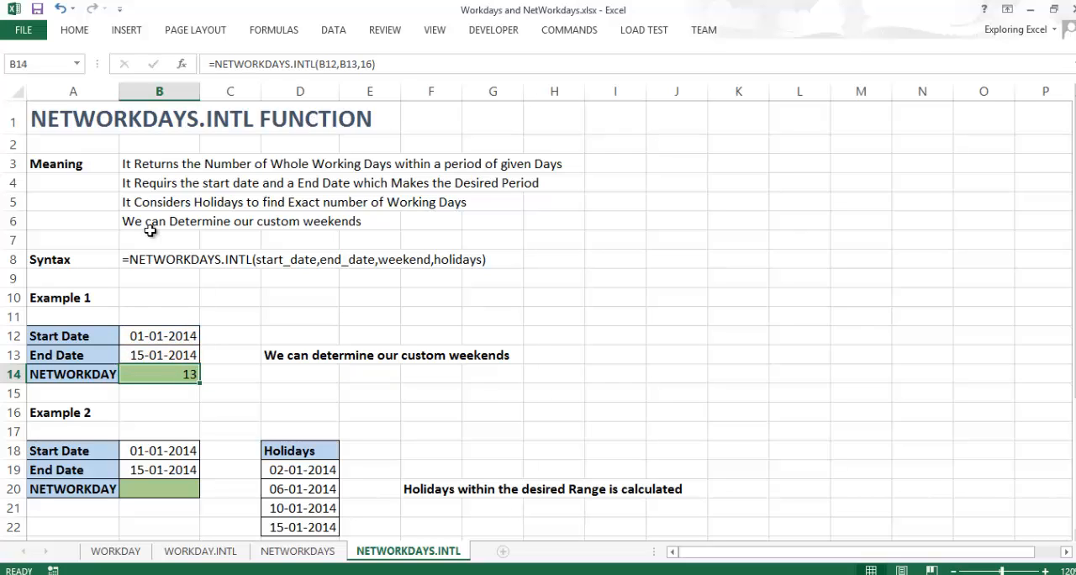
- Check Example 1's dates and change the weekend argument in the B14 formula to 1
{"action": "left_click", "coordinate": [147, 358]}
{"action": "left_click", "coordinate": [161, 333]}
{"action": "left_click", "coordinate": [160, 354]}
{"action": "left_click", "coordinate": [167, 334]}
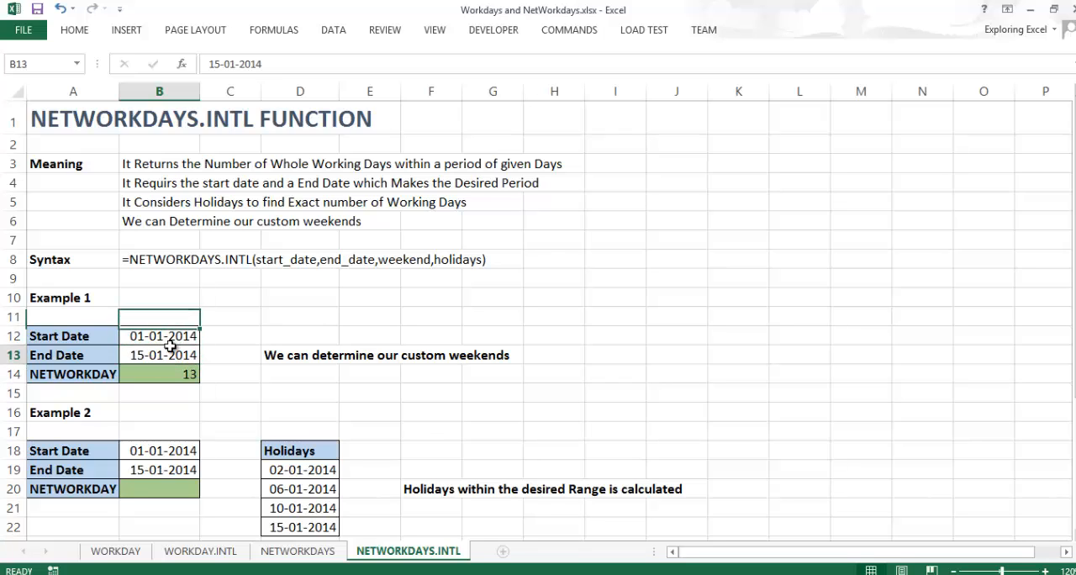
{"action": "left_click", "coordinate": [171, 375]}
{"action": "double_click", "coordinate": [172, 375]}
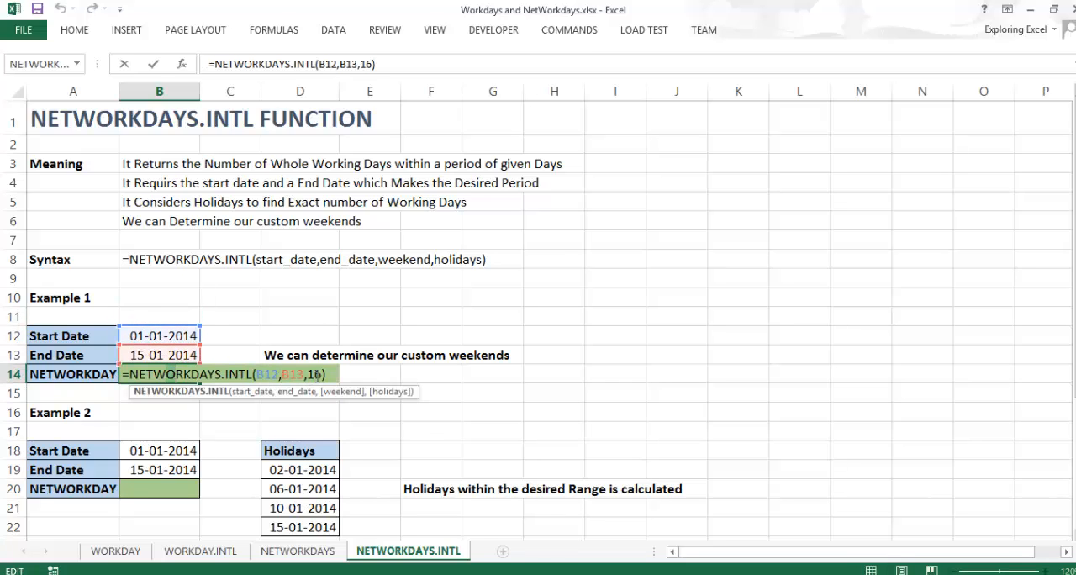
{"action": "left_click", "coordinate": [321, 373]}
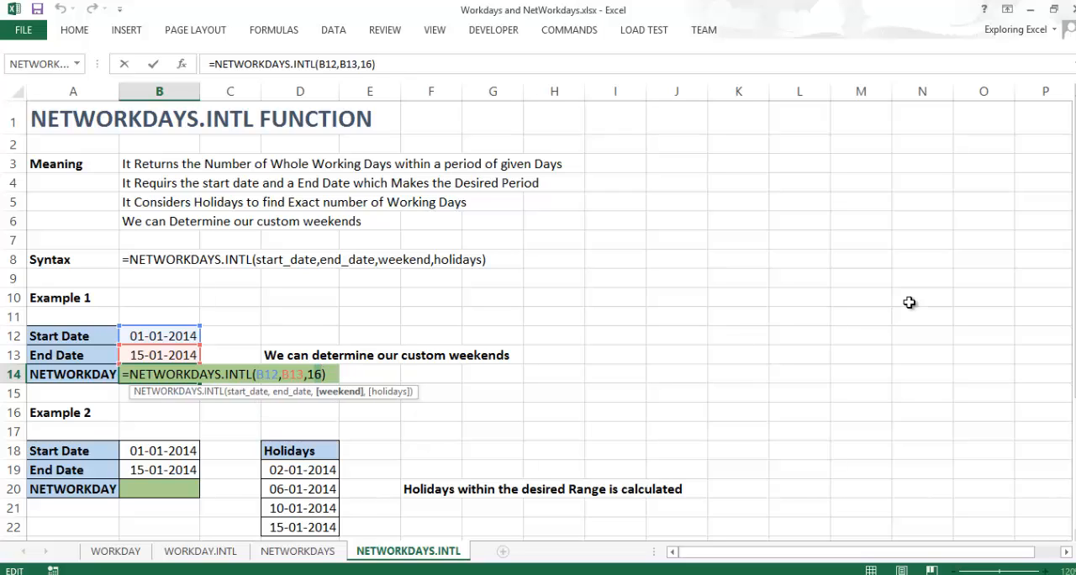
{"action": "key", "text": "BackSpace"}
{"action": "left_click", "coordinate": [925, 391]}
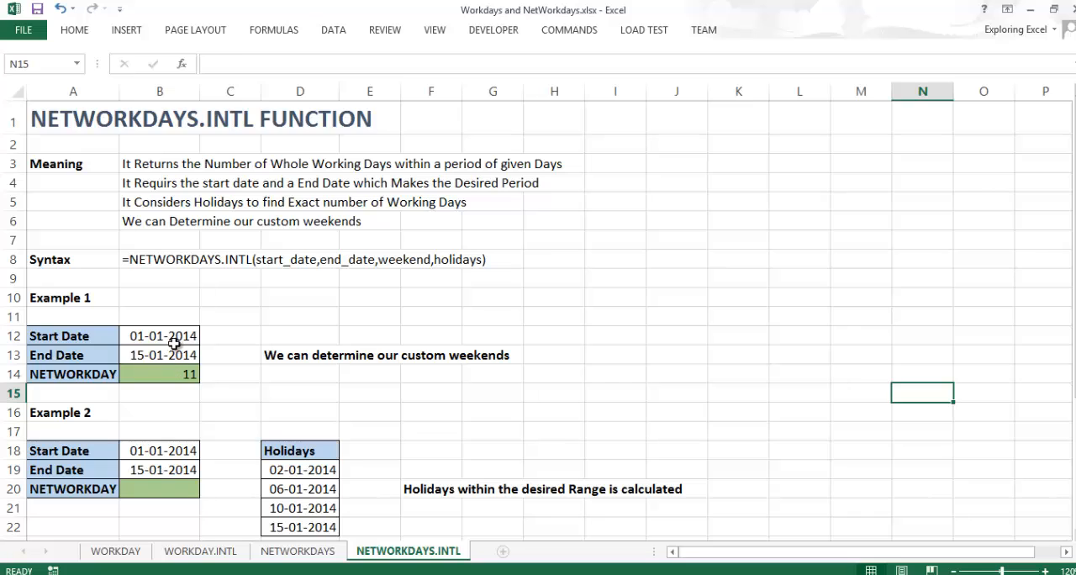
{"action": "left_click", "coordinate": [130, 378]}
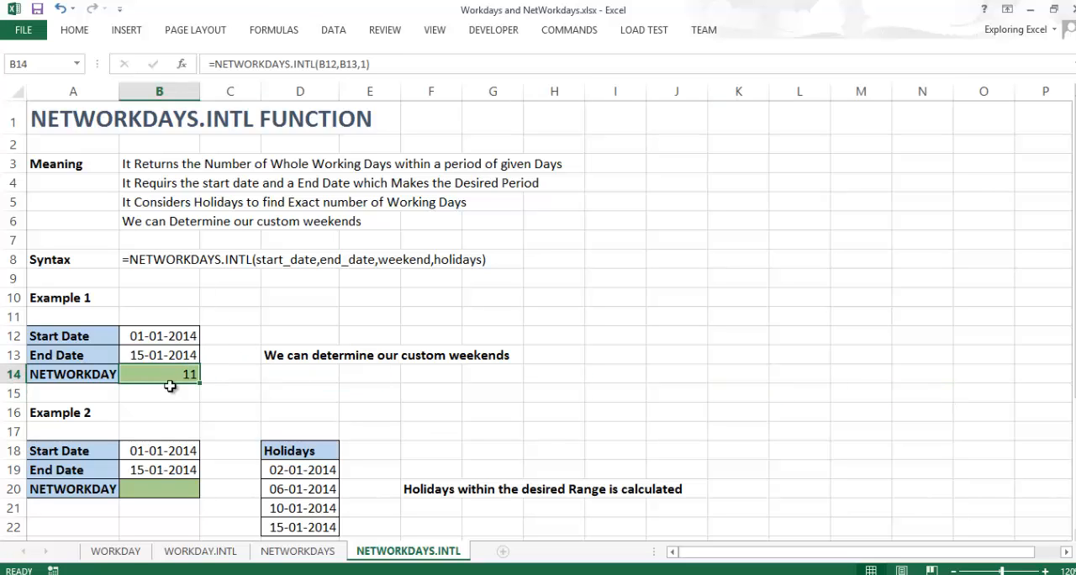
- Review Example 2's start date, end date and holiday list in D19:D22
{"action": "scroll", "coordinate": [276, 344], "scroll_direction": "down", "scroll_amount": 3}
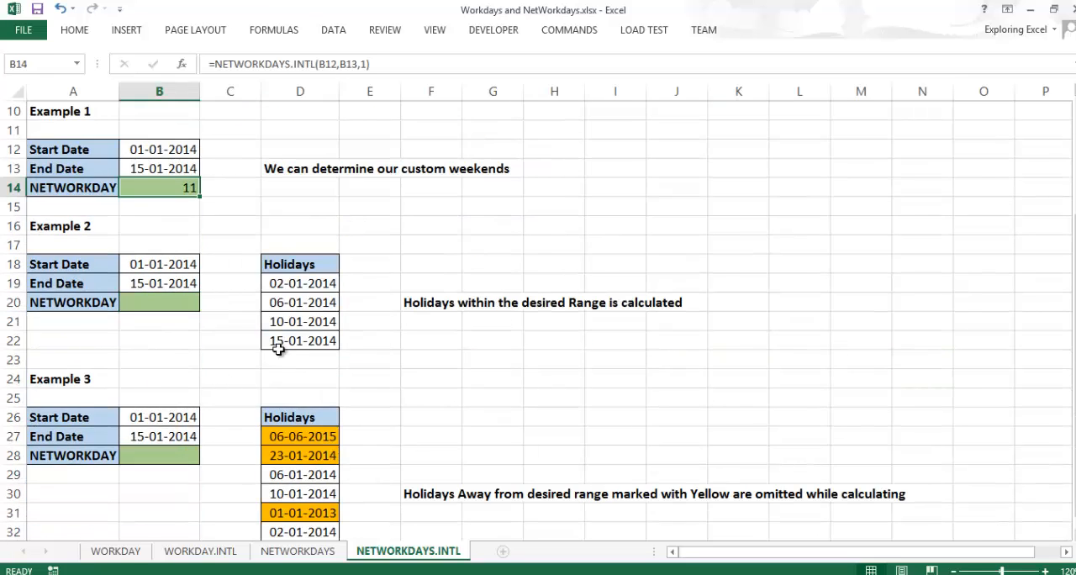
{"action": "scroll", "coordinate": [182, 348], "scroll_direction": "up", "scroll_amount": 1}
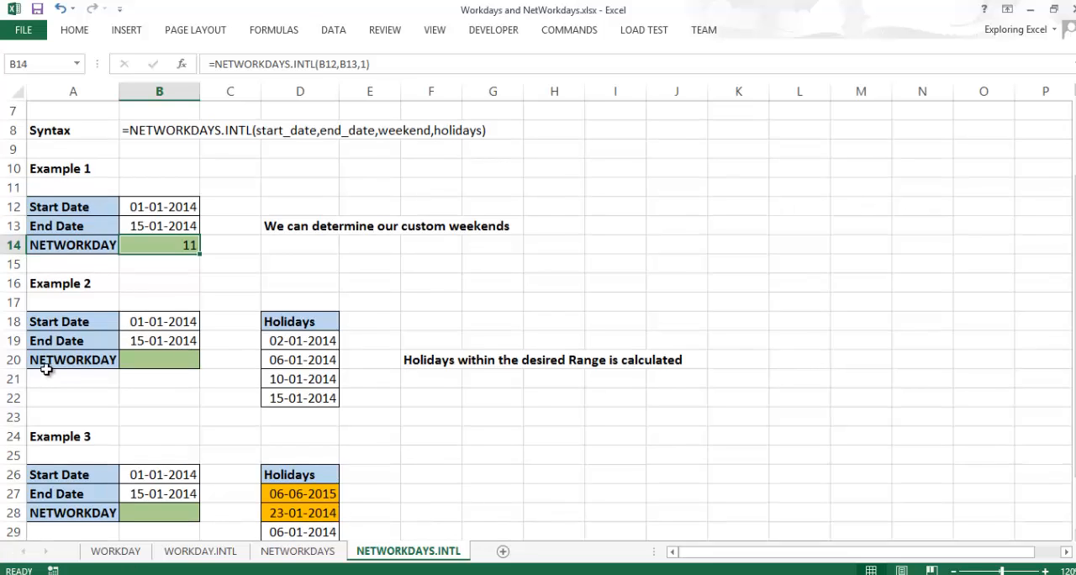
{"action": "left_click", "coordinate": [140, 321]}
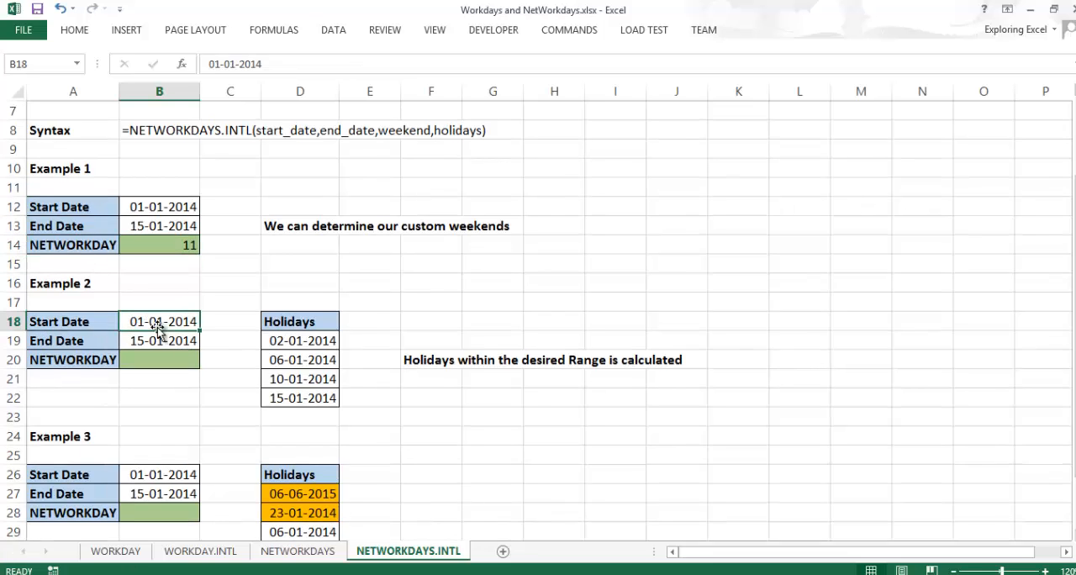
{"action": "left_click", "coordinate": [180, 354]}
{"action": "left_click", "coordinate": [192, 343]}
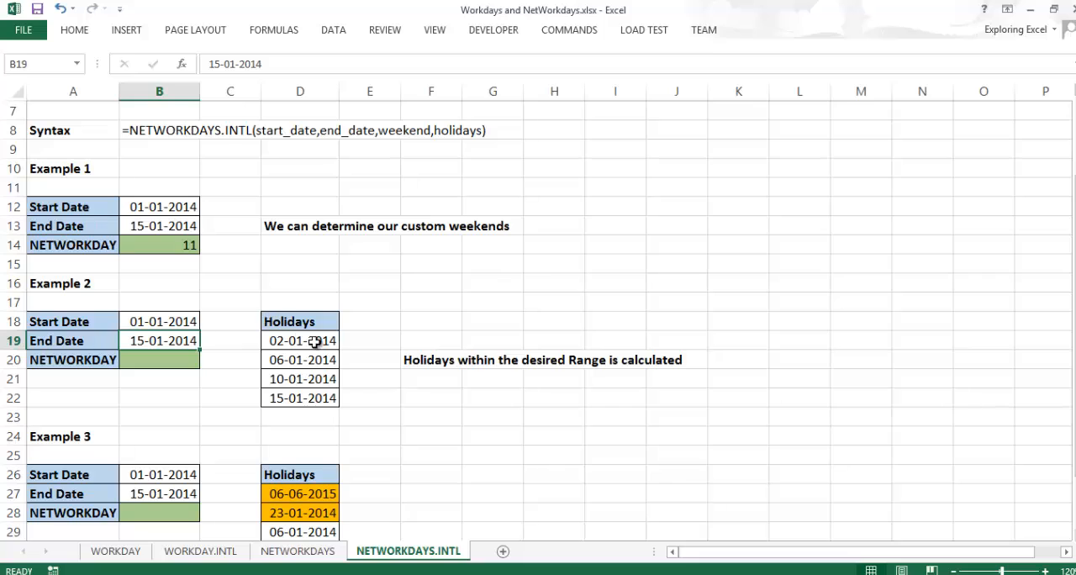
{"action": "left_click_drag", "start_coordinate": [319, 342], "coordinate": [322, 396]}
- Start a NETWORKDAYS.INTL formula in Example 2's NETWORKDAY cell, B20
{"action": "left_click", "coordinate": [192, 361]}
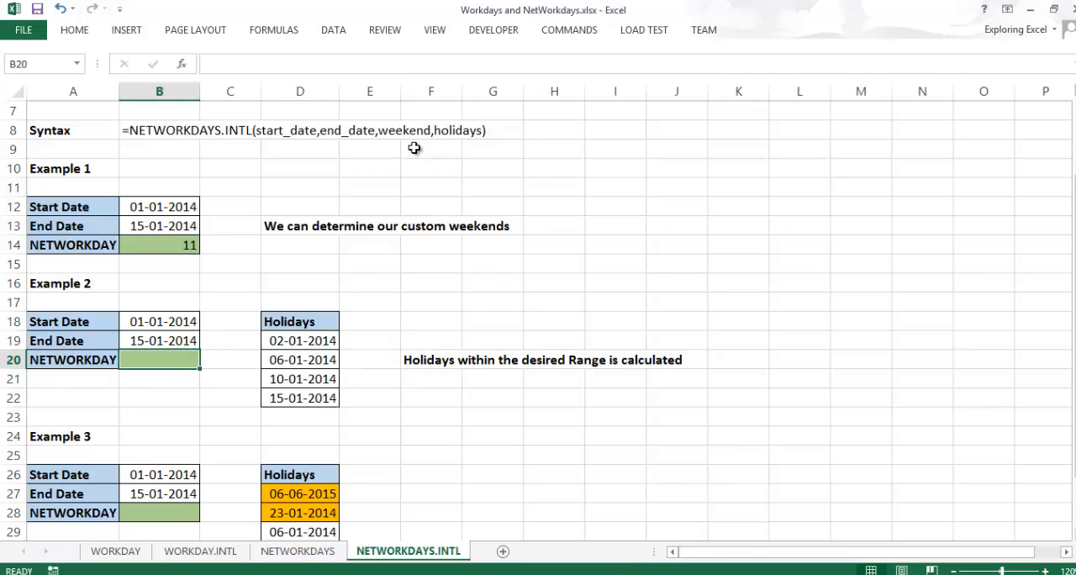
{"action": "type", "text": "="}
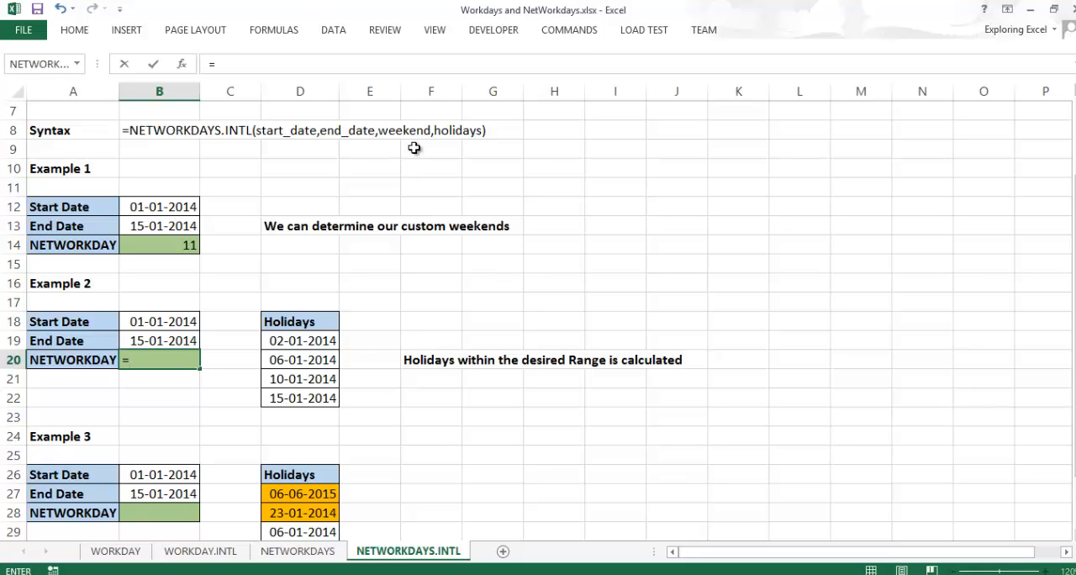
{"action": "type", "text": "net"}
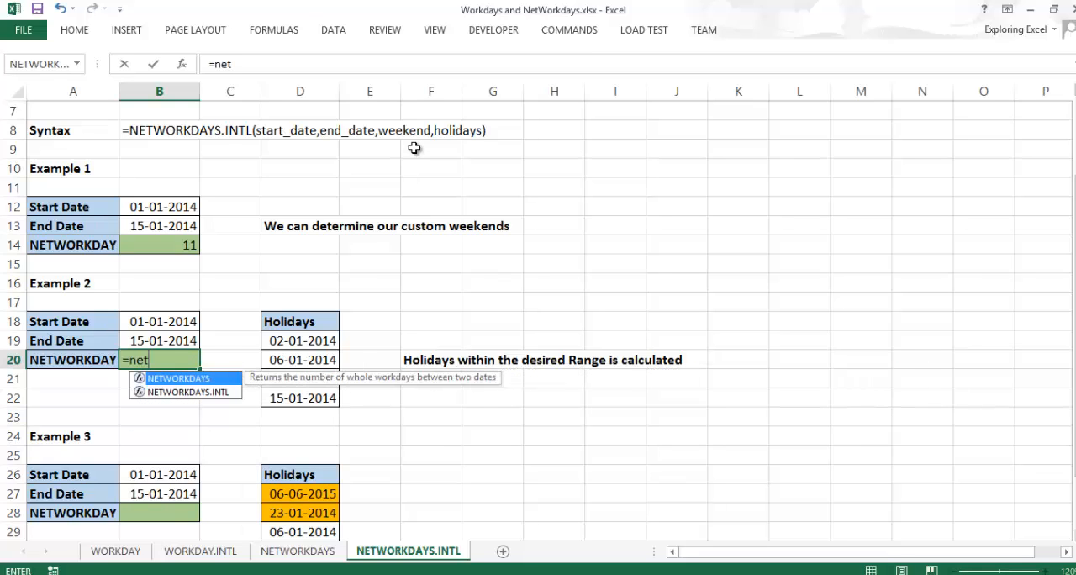
{"action": "key", "text": "Down"}
{"action": "key", "text": "Tab"}
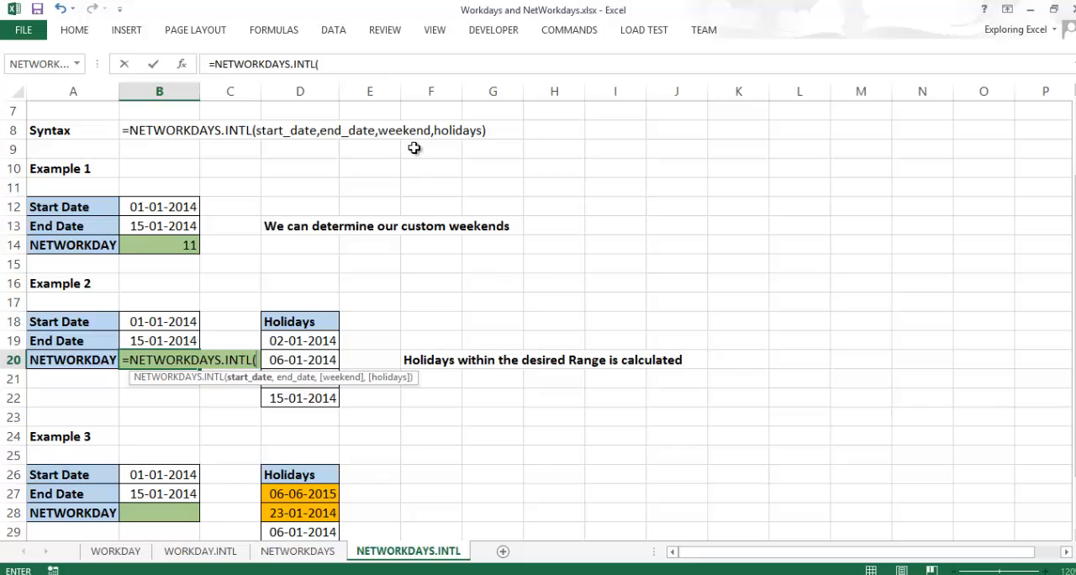
- Use B18 as the start date and B19 as the end date in the B20 formula
{"action": "key", "text": "Up"}
{"action": "key", "text": "Up"}
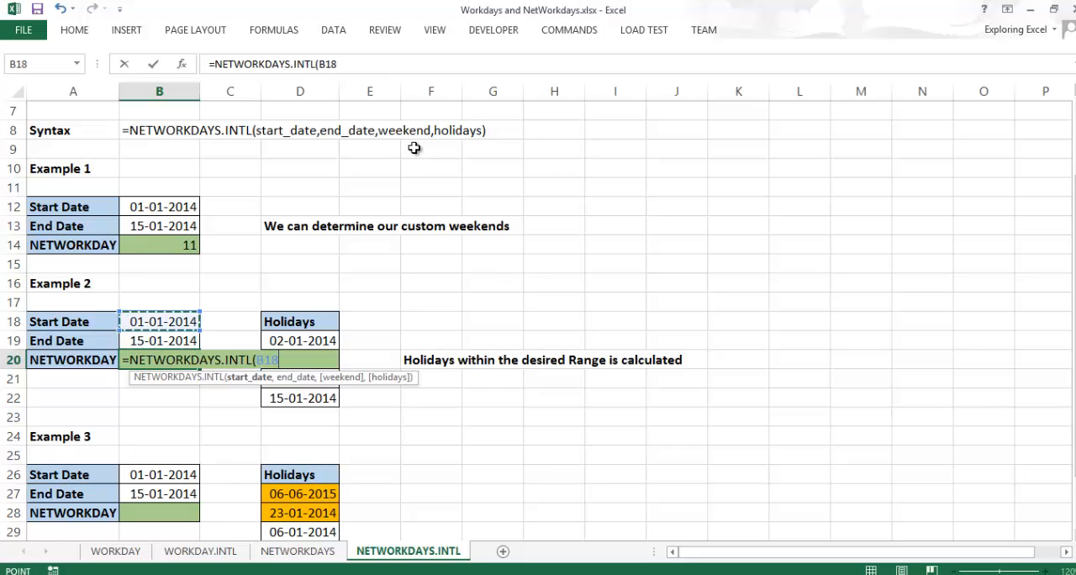
{"action": "type", "text": ","}
{"action": "key", "text": "Up"}
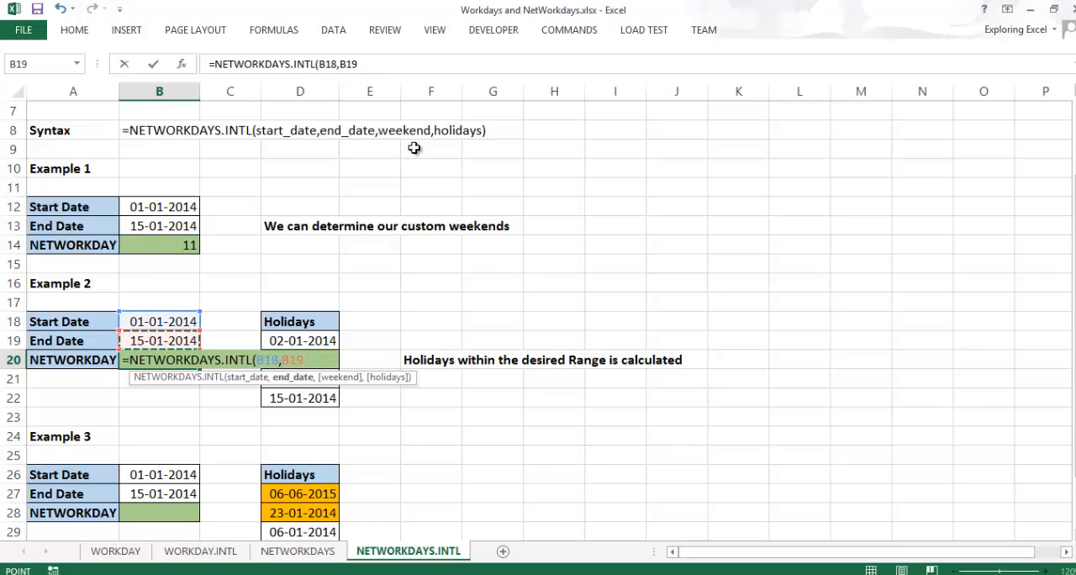
{"action": "type", "text": ","}
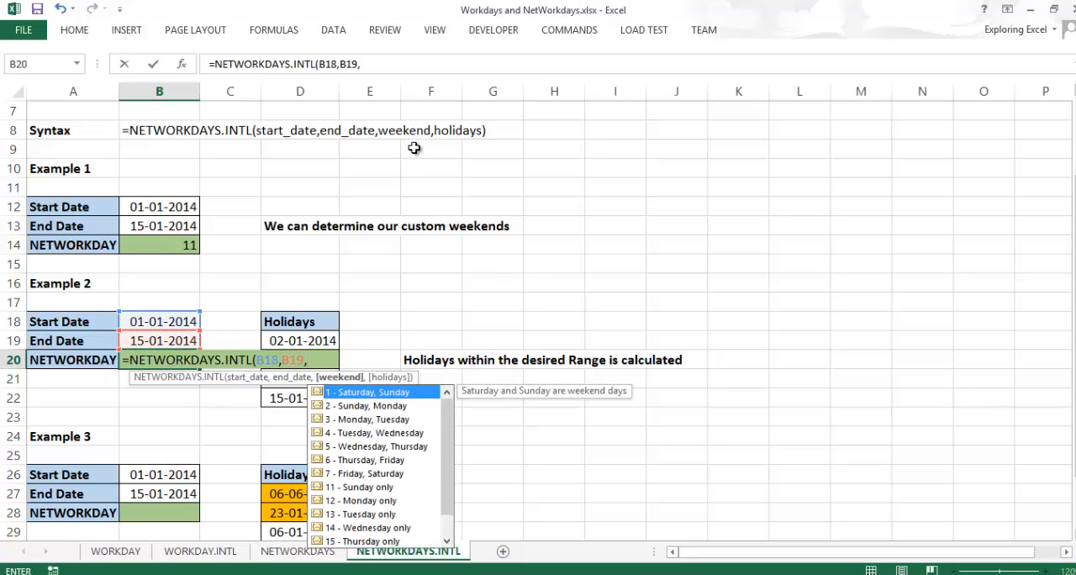
{"action": "type", "text": ","}
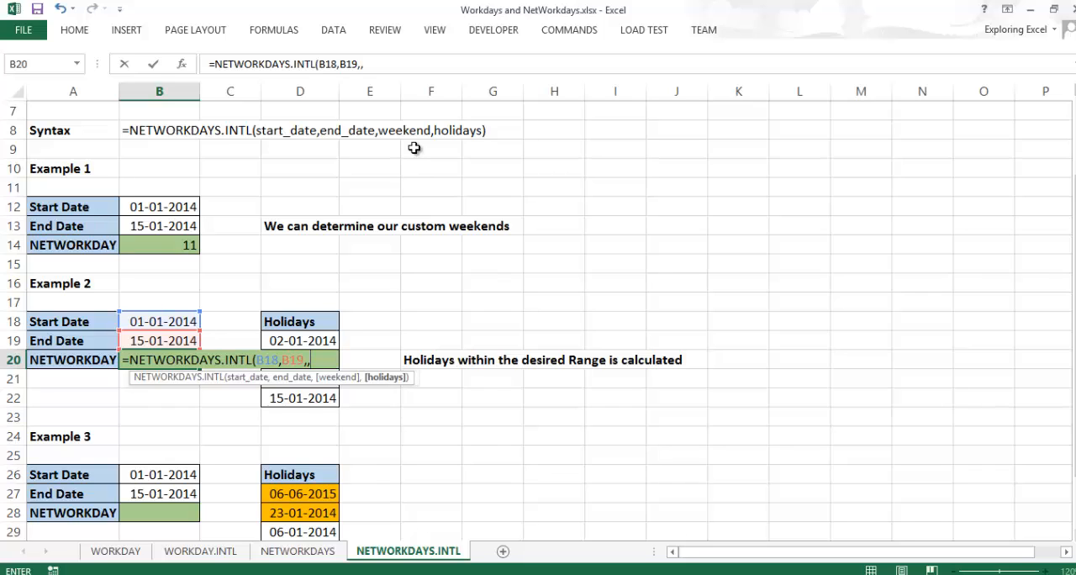
- Set the weekend to 7 - Friday, Saturday and the holidays to D19:D22, completing the B20 formula
{"action": "key", "text": "BackSpace"}
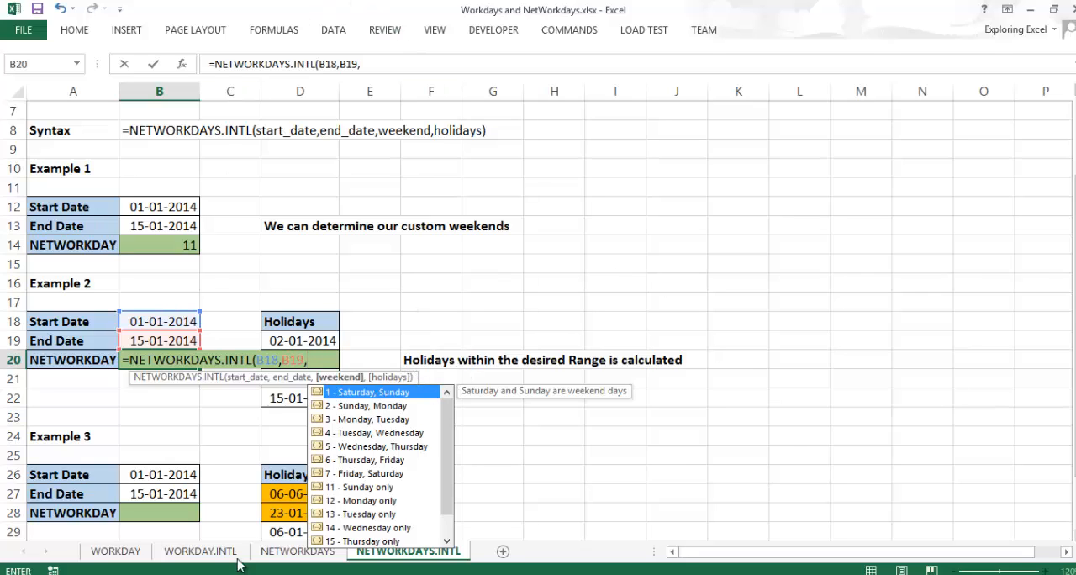
{"action": "double_click", "coordinate": [382, 474]}
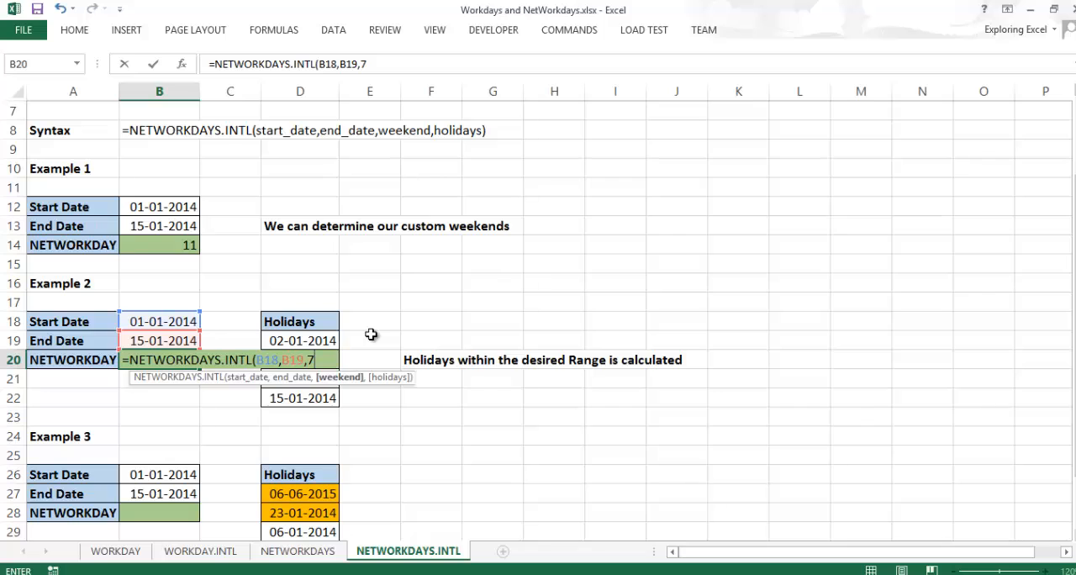
{"action": "type", "text": ","}
{"action": "left_click_drag", "start_coordinate": [313, 342], "coordinate": [307, 402]}
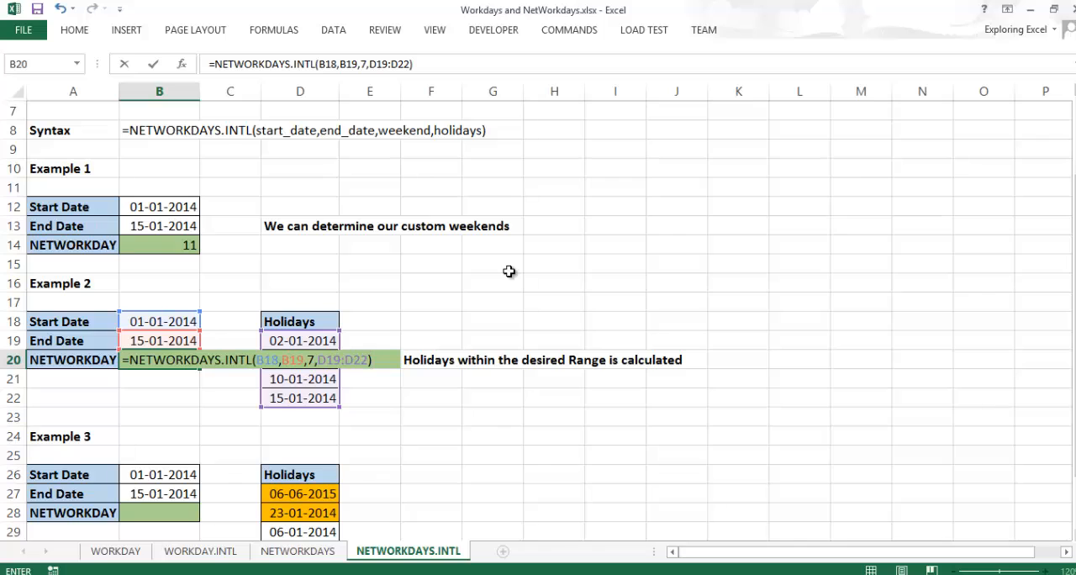
{"action": "key", "text": "Return"}
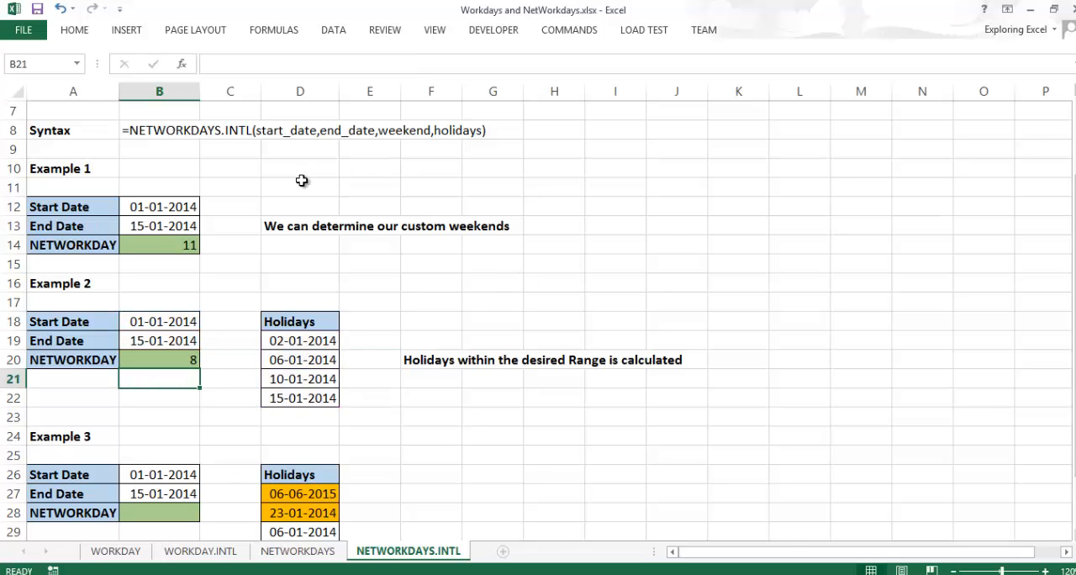
- Review Example 2's NETWORKDAY result against its start and end dates and the listed holidays
{"action": "left_click", "coordinate": [195, 359]}
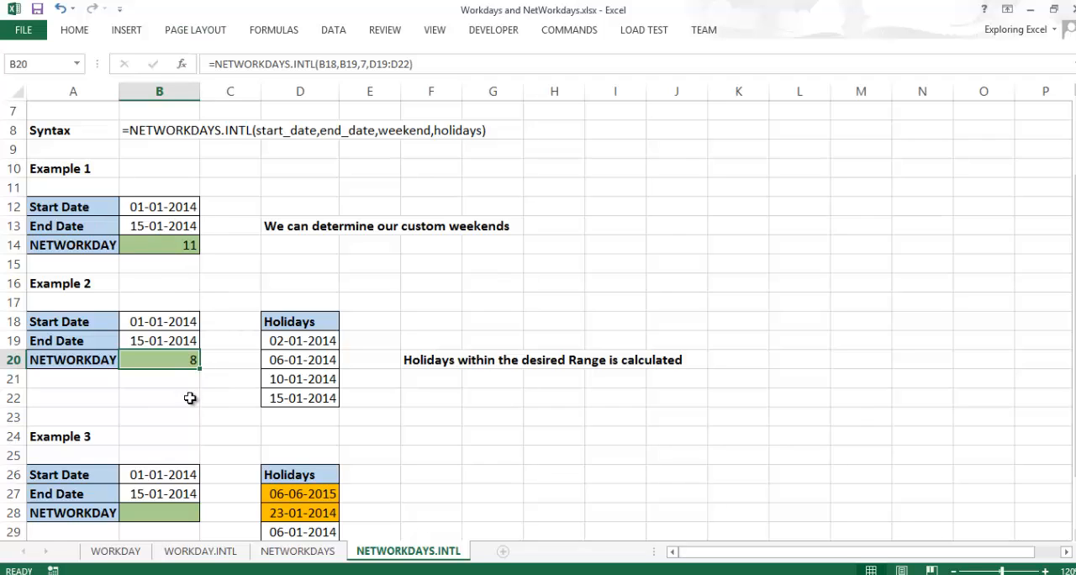
{"action": "left_click_drag", "start_coordinate": [183, 321], "coordinate": [182, 340]}
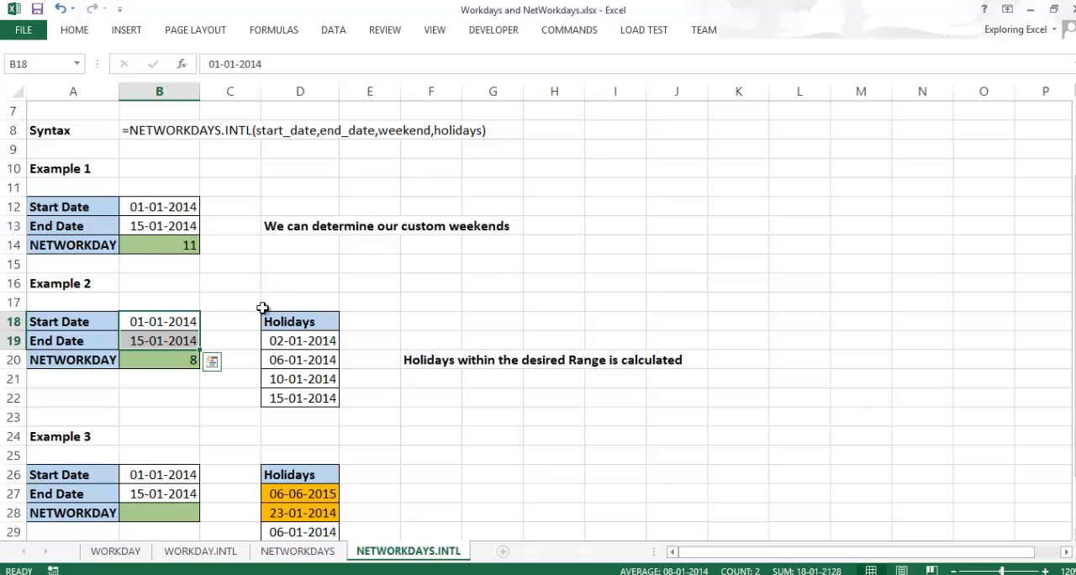
{"action": "left_click_drag", "start_coordinate": [275, 341], "coordinate": [293, 402]}
{"action": "left_click", "coordinate": [278, 396]}
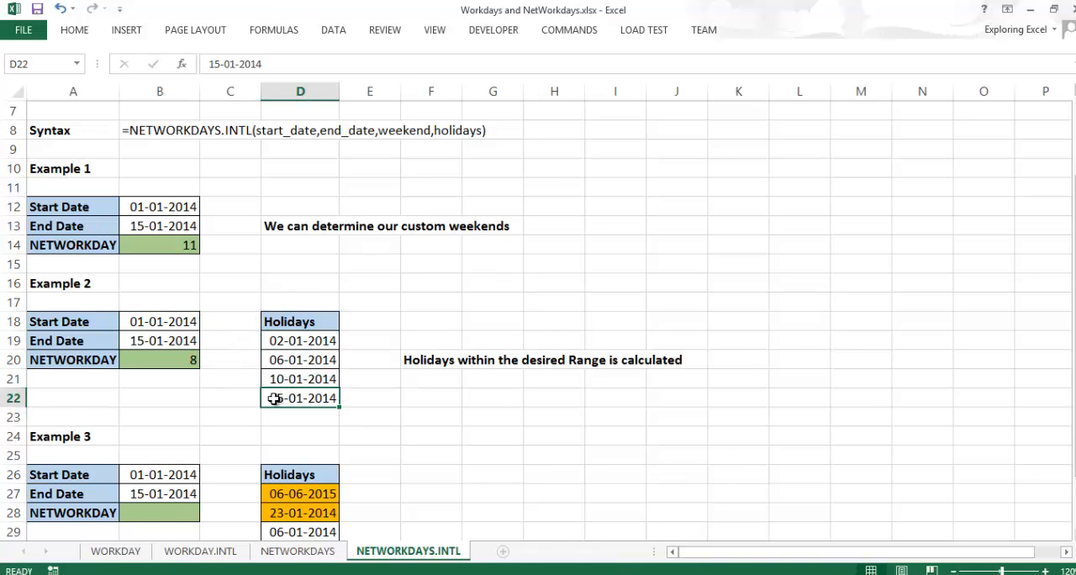
- Start a NETWORKDAYS.INTL formula in Example 3's NETWORKDAY cell, B28
{"action": "scroll", "coordinate": [210, 374], "scroll_direction": "down", "scroll_amount": 3}
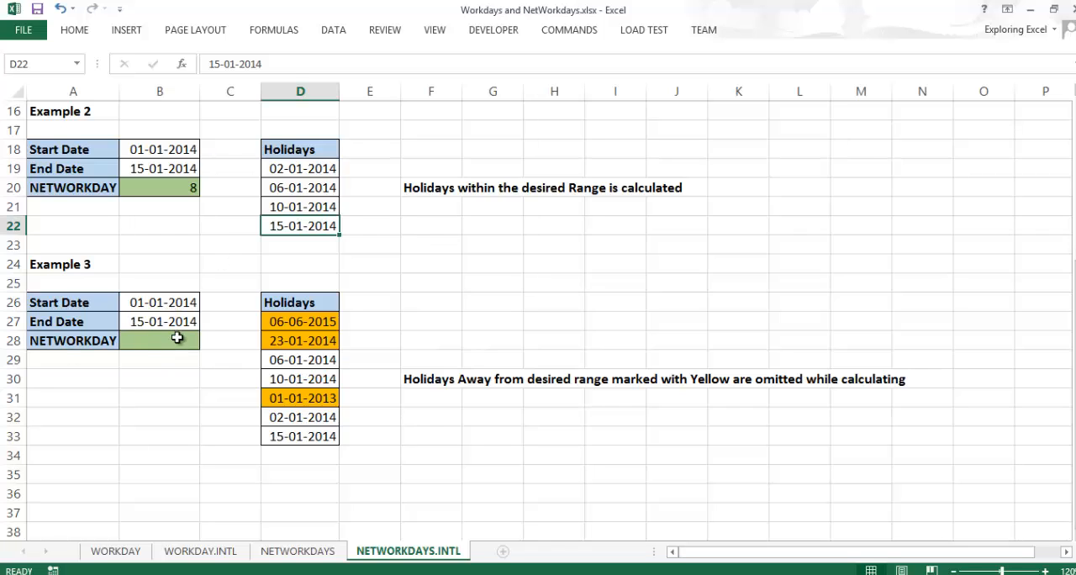
{"action": "left_click", "coordinate": [178, 339]}
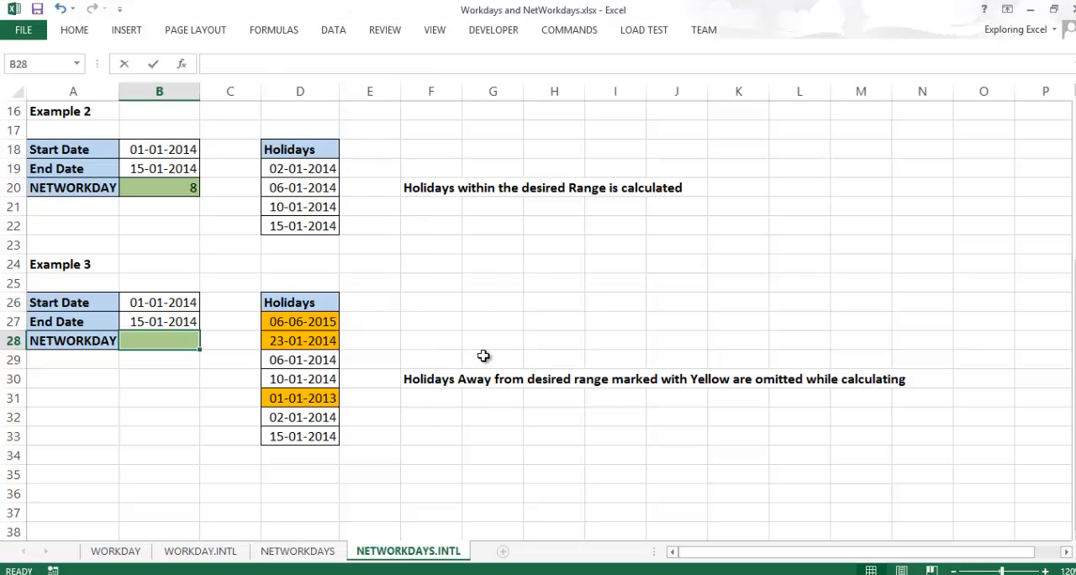
{"action": "type", "text": "="}
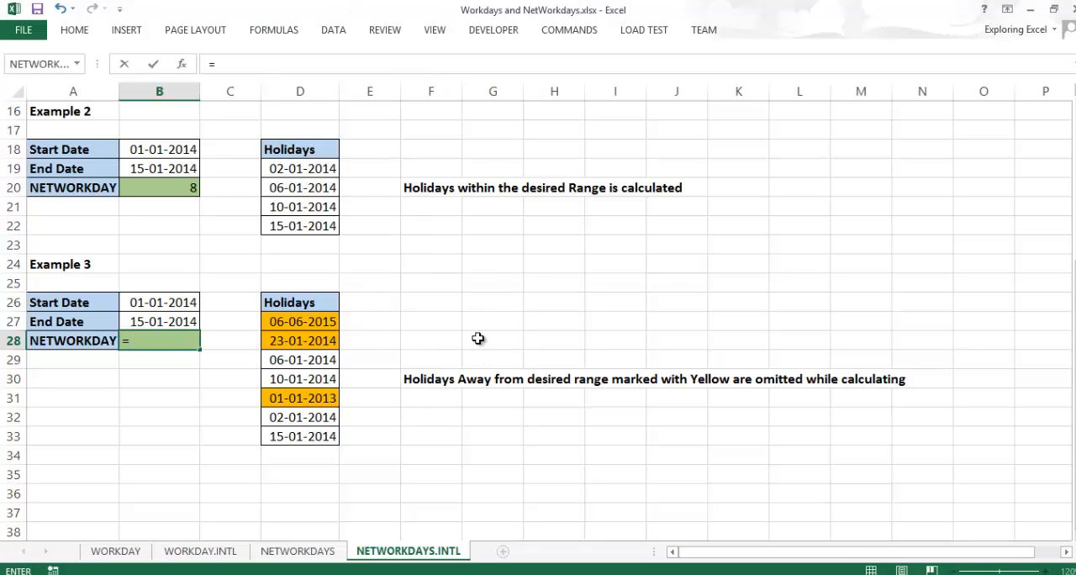
{"action": "type", "text": "ne"}
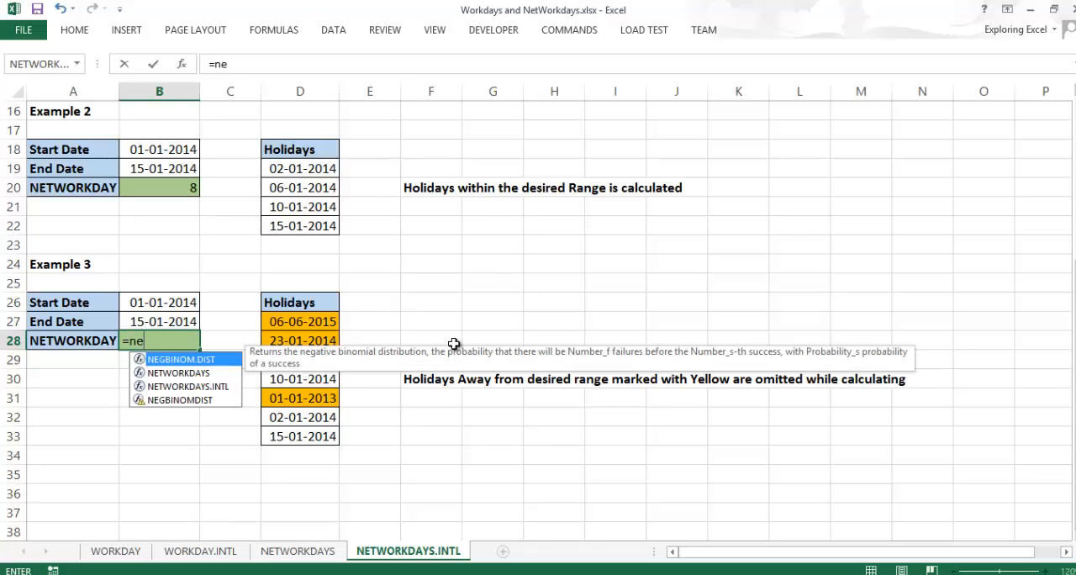
{"action": "key", "text": "Down"}
{"action": "key", "text": "Up"}
{"action": "key", "text": "Down"}
{"action": "key", "text": "Down"}
{"action": "key", "text": "Tab"}
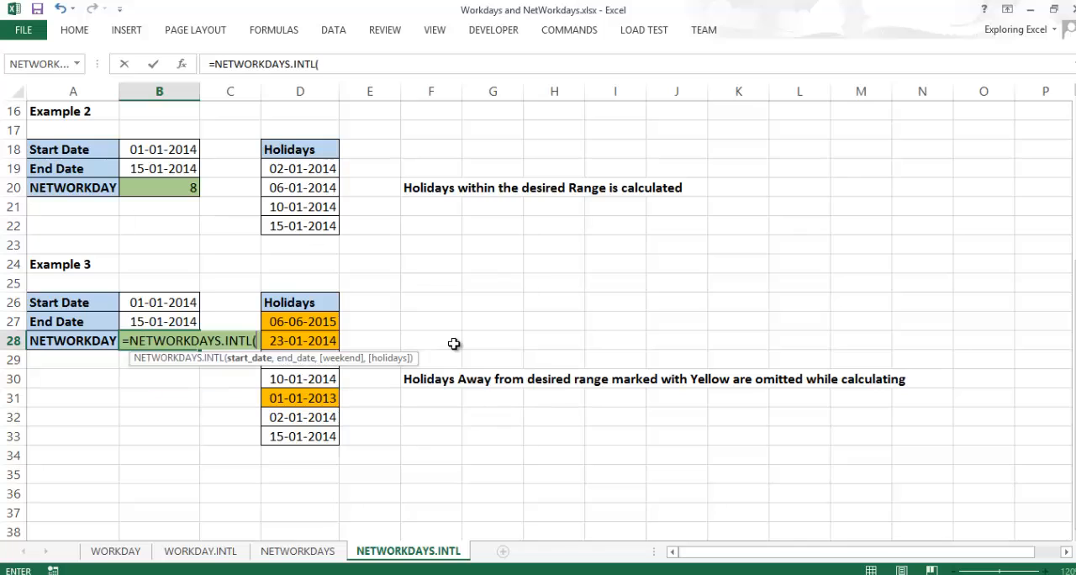
- Use B26 as the start date, B27 as the end date and 7 - Friday, Saturday as the weekend in the B28 formula
{"action": "left_click", "coordinate": [163, 301]}
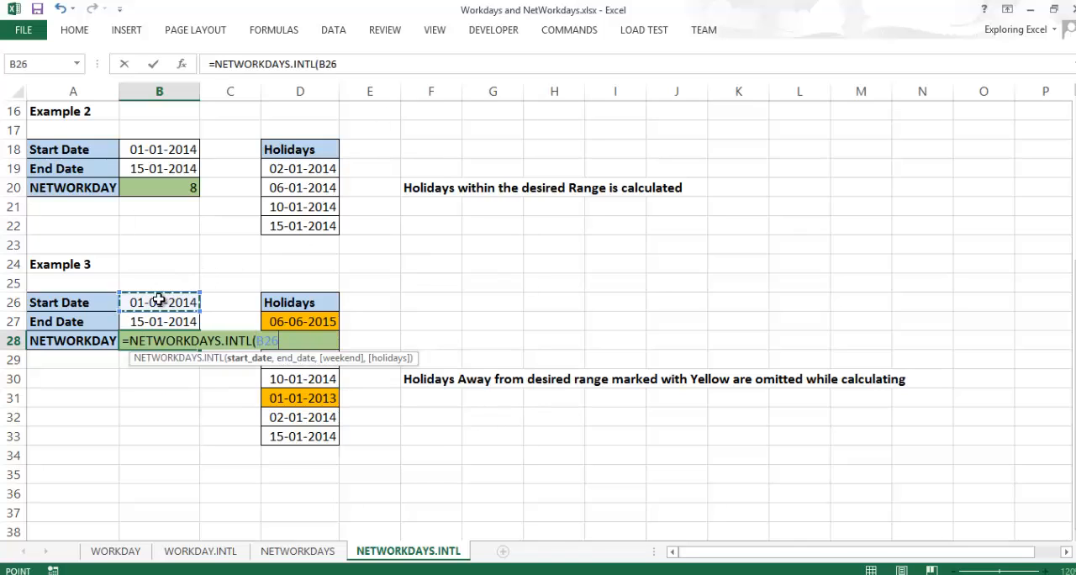
{"action": "type", "text": ","}
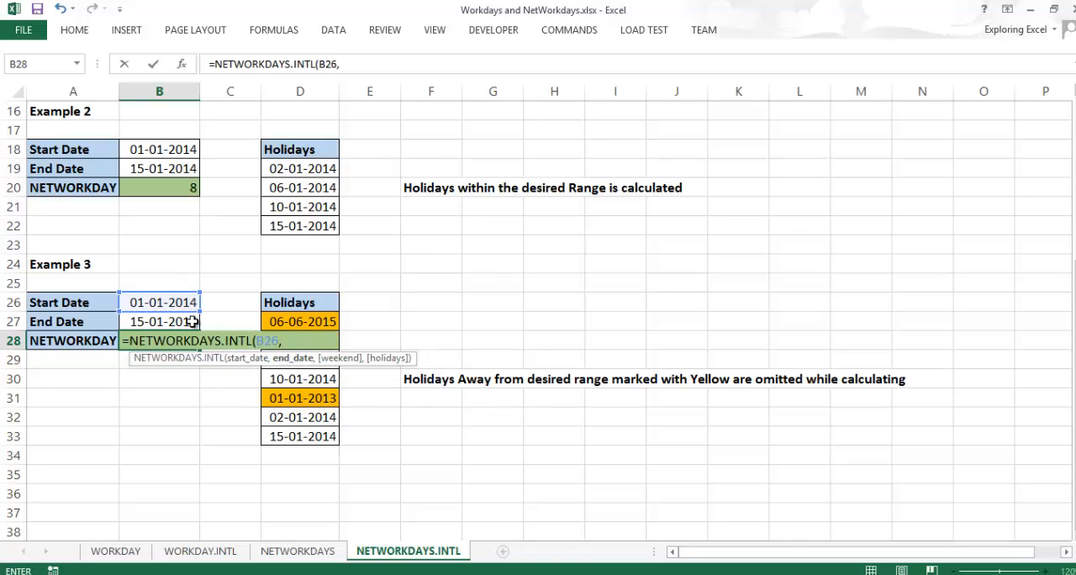
{"action": "left_click", "coordinate": [194, 322]}
{"action": "type", "text": ","}
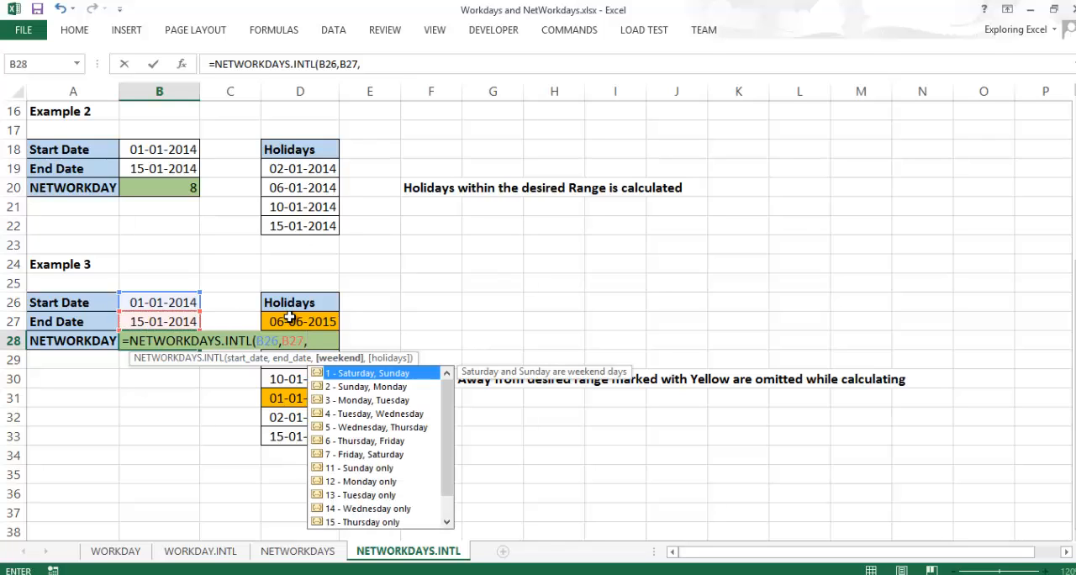
{"action": "type", "text": "7"}
{"action": "left_click", "coordinate": [326, 321]}
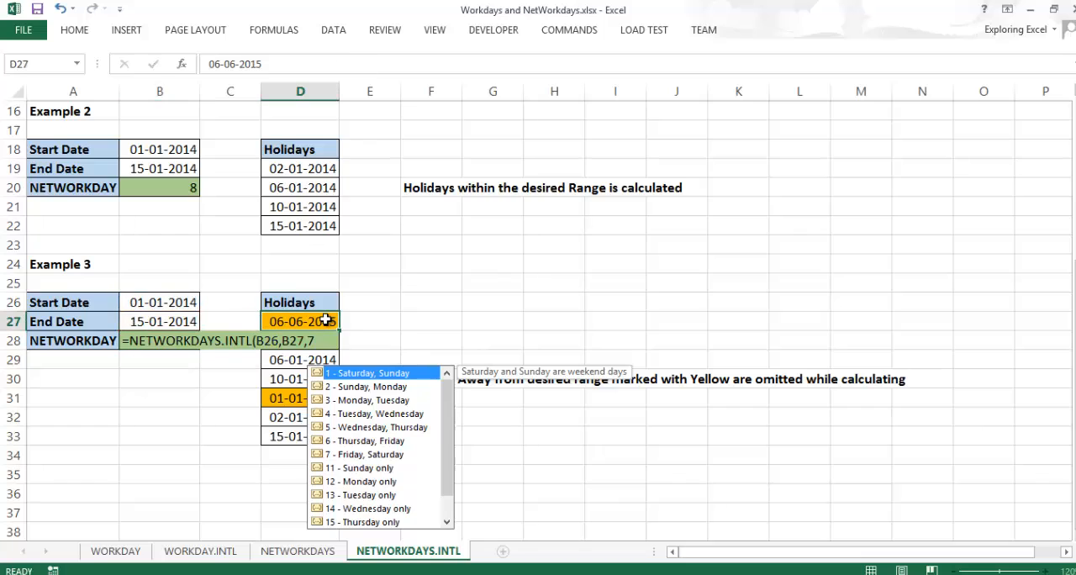
{"action": "left_click", "coordinate": [179, 340]}
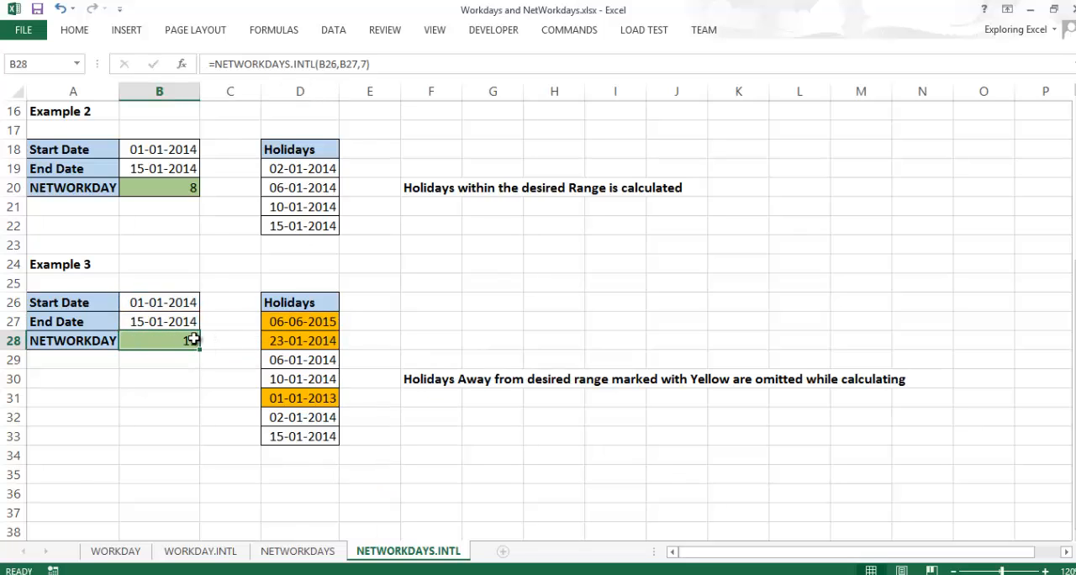
- Add D27:D33 as the holidays argument of the NETWORKDAYS.INTL formula in B28
{"action": "double_click", "coordinate": [192, 336]}
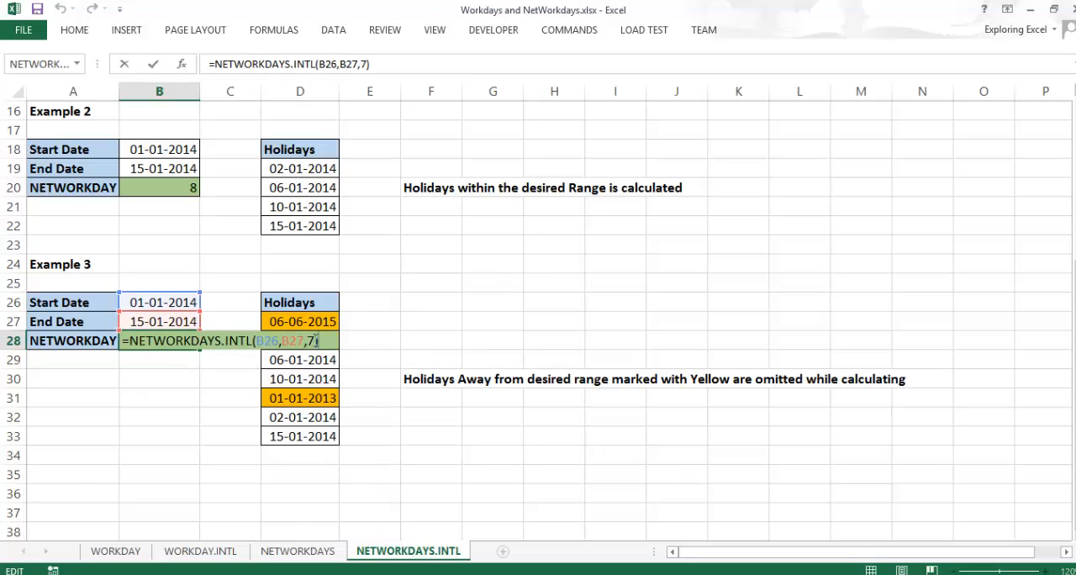
{"action": "left_click", "coordinate": [317, 340]}
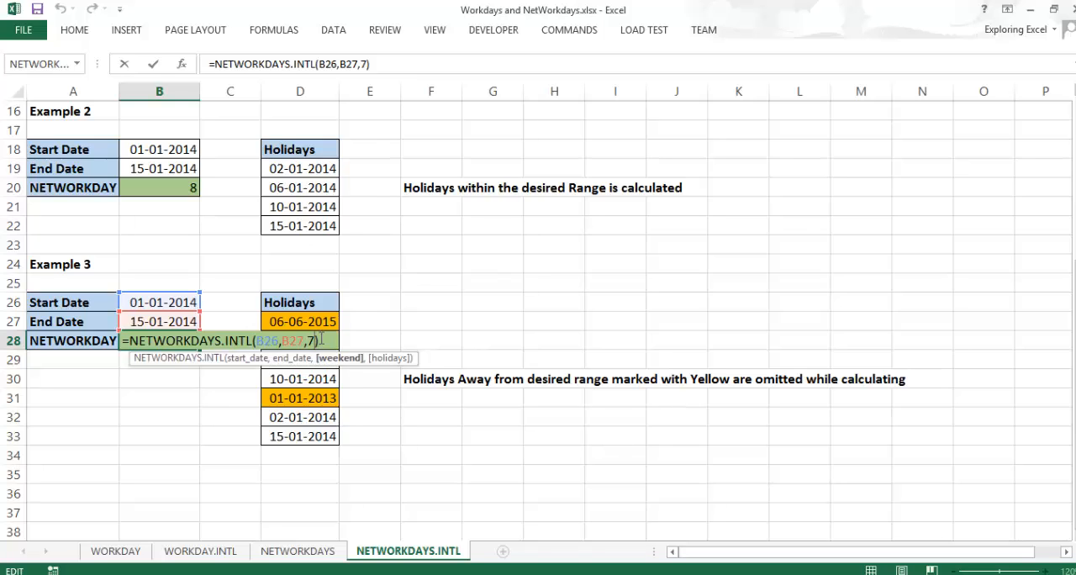
{"action": "type", "text": ","}
{"action": "mouse_move", "coordinate": [323, 322]}
{"action": "left_mouse_down"}
{"action": "mouse_move", "coordinate": [330, 452]}
{"action": "mouse_move", "coordinate": [322, 322]}
{"action": "left_mouse_up"}
{"action": "left_click", "coordinate": [327, 451]}
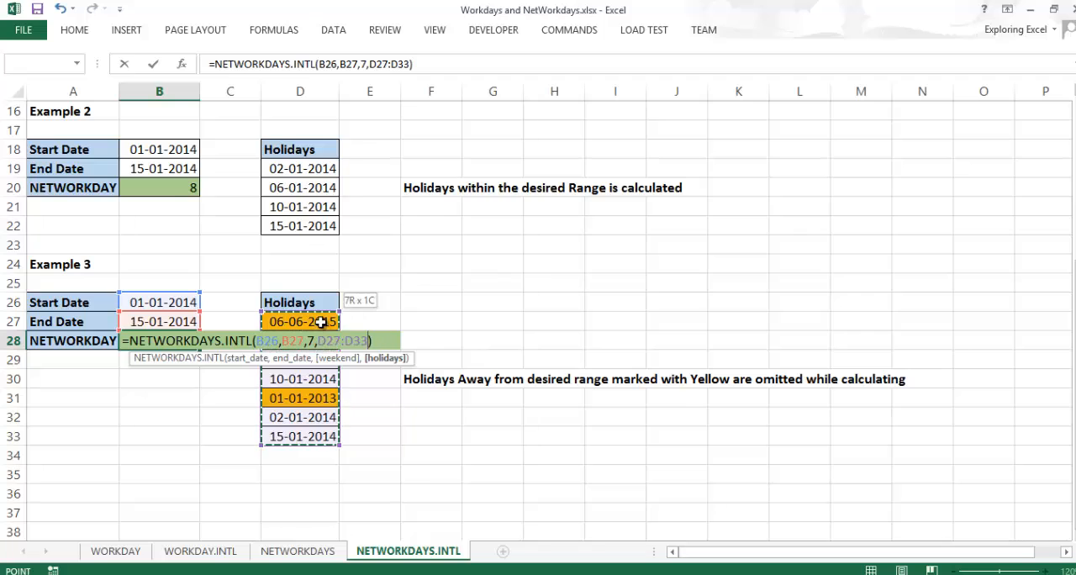
{"action": "key", "text": "Tab"}
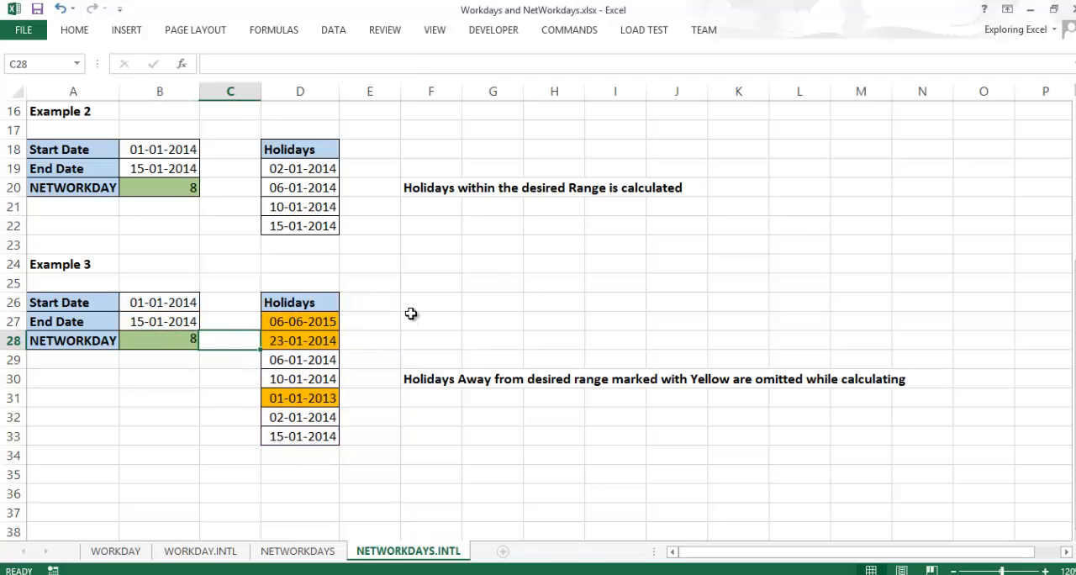
- Compare the holiday lists of Examples 2 and 3, checking Example 3's highlighted holidays against its start and end dates
{"action": "left_click", "coordinate": [177, 193]}
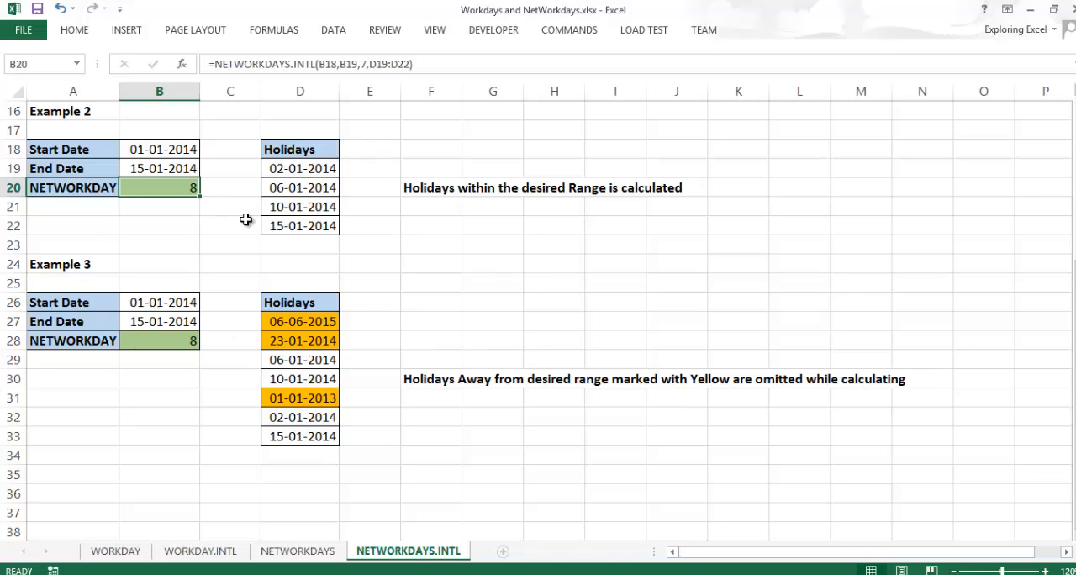
{"action": "left_click_drag", "start_coordinate": [287, 168], "coordinate": [294, 226]}
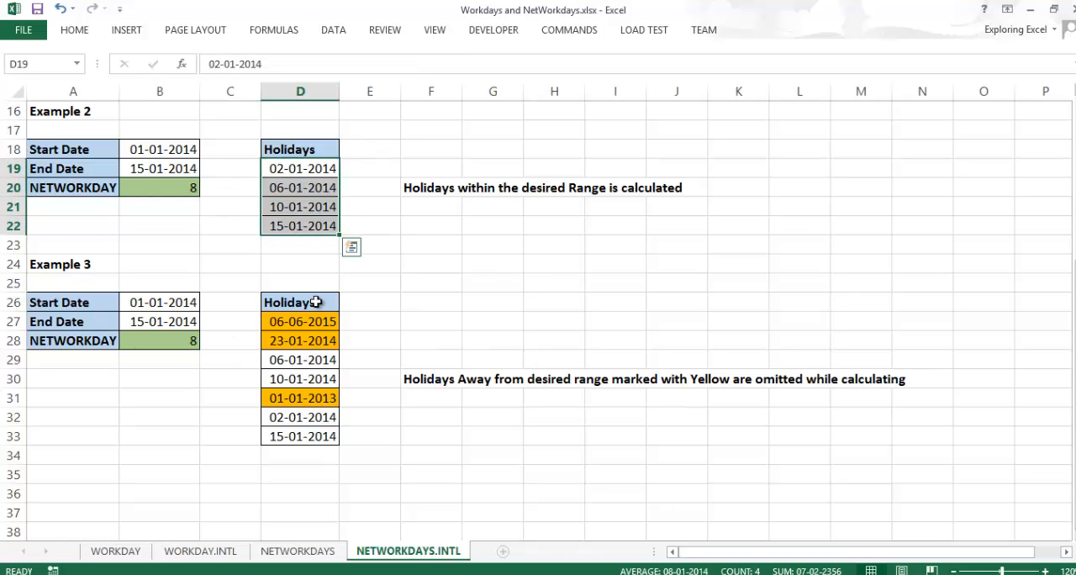
{"action": "left_click", "coordinate": [321, 329]}
{"action": "left_click_drag", "start_coordinate": [324, 359], "coordinate": [328, 436]}
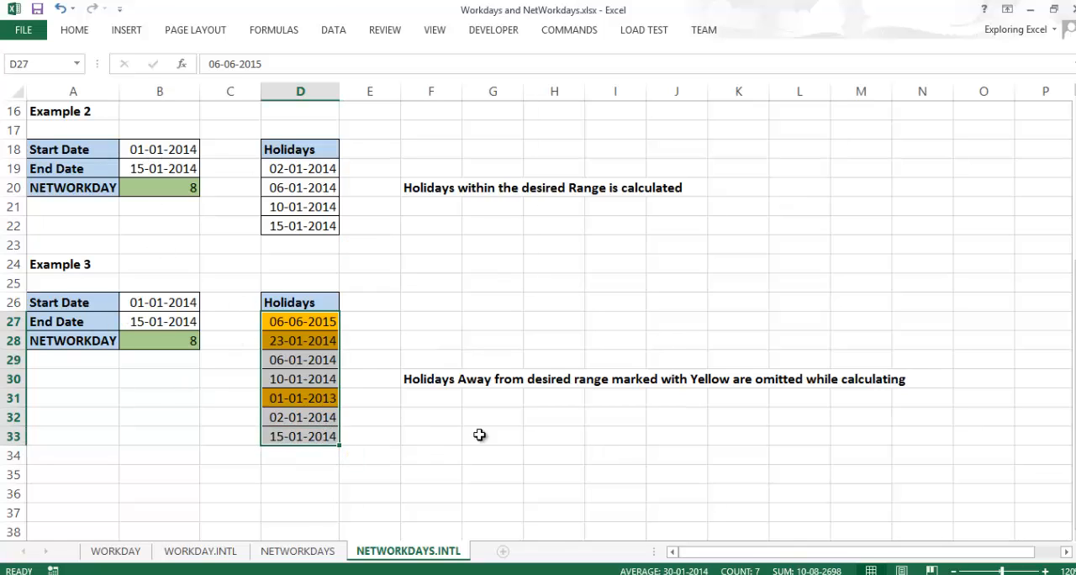
{"action": "left_click", "coordinate": [412, 192]}
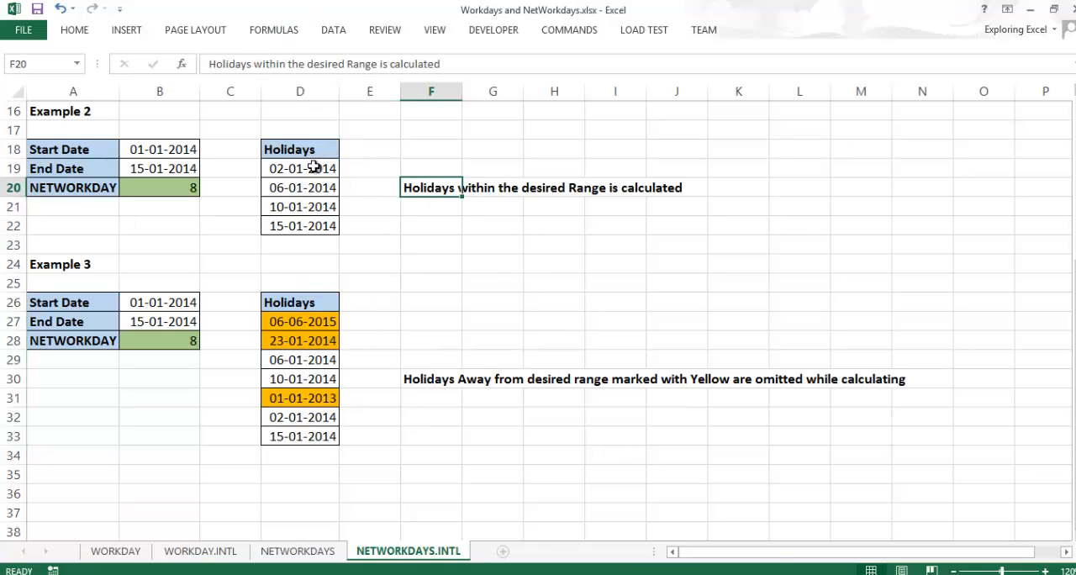
{"action": "left_click_drag", "start_coordinate": [313, 167], "coordinate": [320, 225]}
{"action": "left_click_drag", "start_coordinate": [335, 362], "coordinate": [314, 433]}
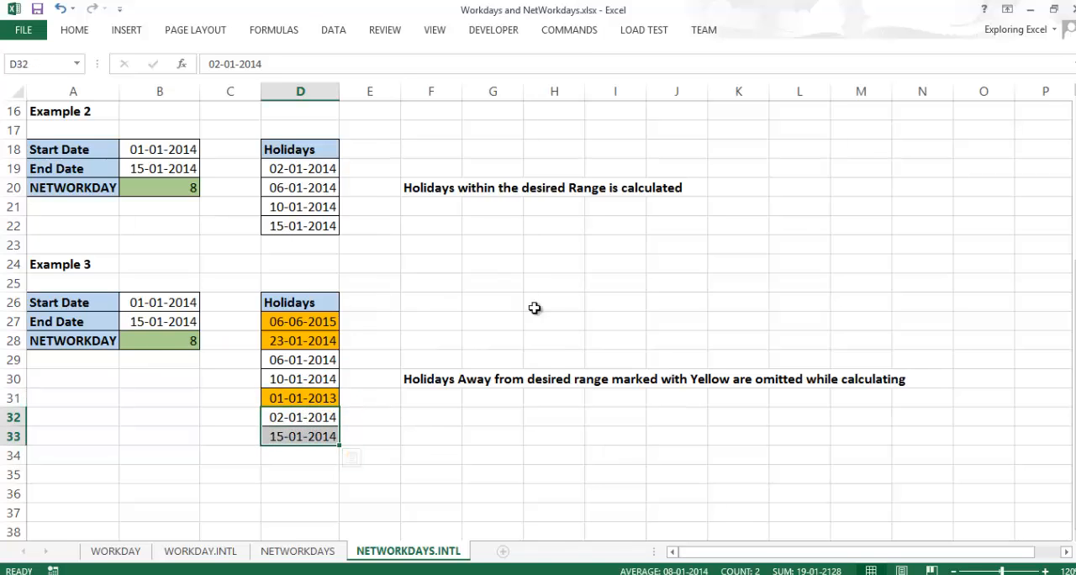
{"action": "left_click", "coordinate": [194, 321]}
{"action": "left_click", "coordinate": [332, 326]}
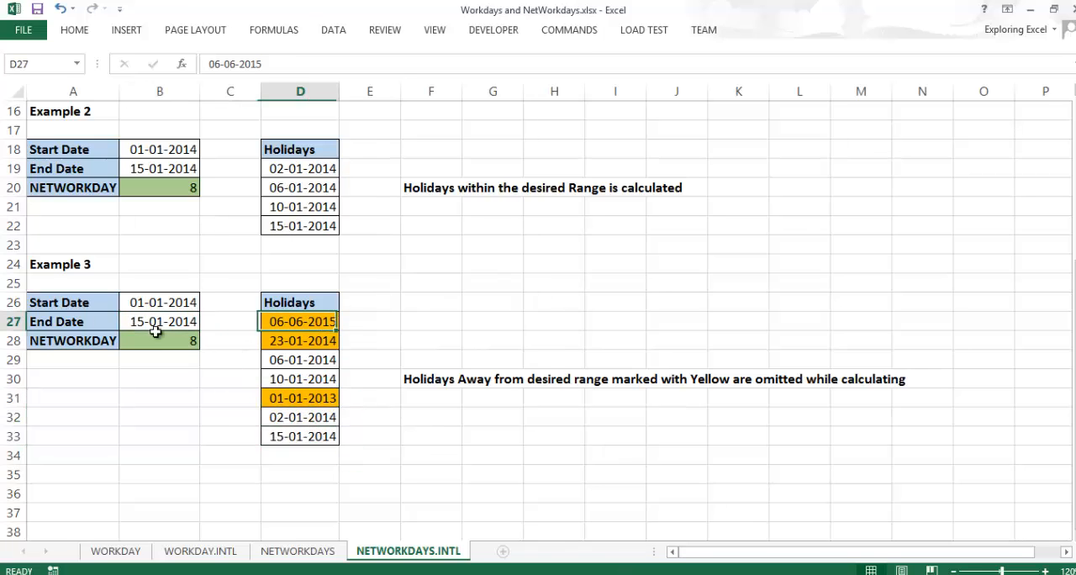
{"action": "left_click", "coordinate": [144, 306]}
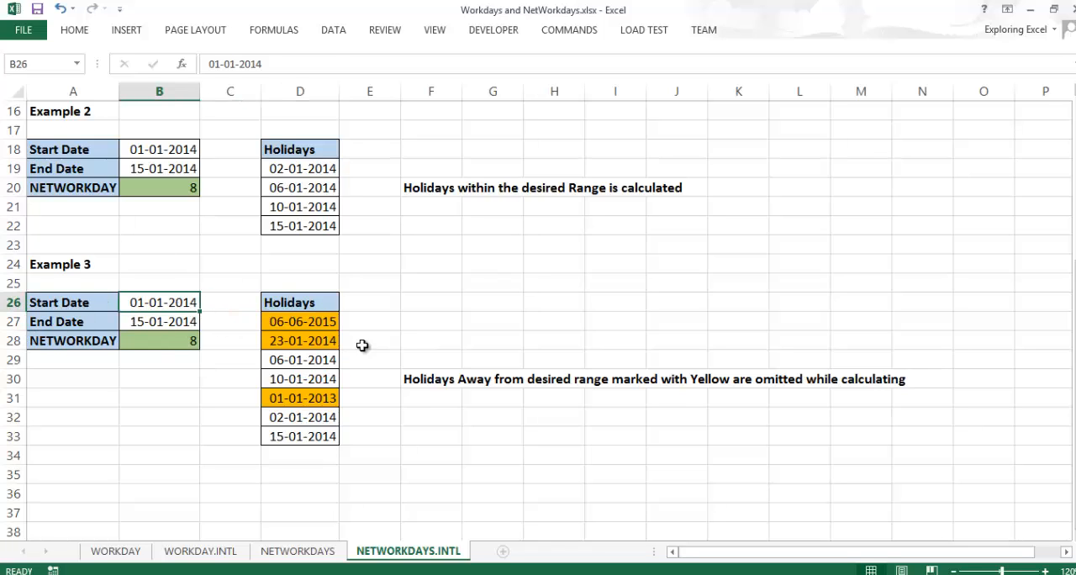
{"action": "left_click", "coordinate": [326, 344]}
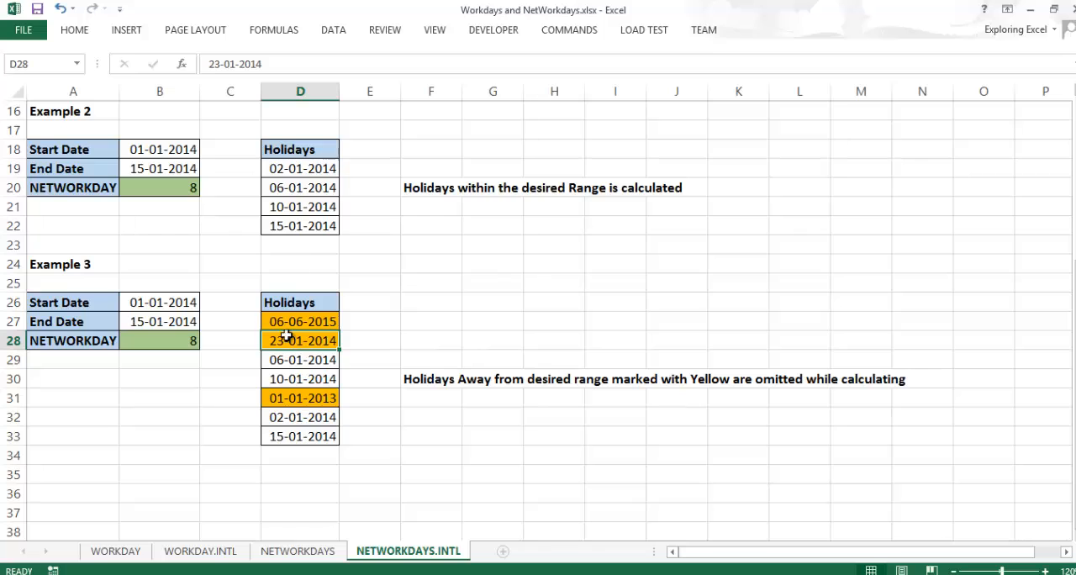
{"action": "left_click", "coordinate": [288, 402]}
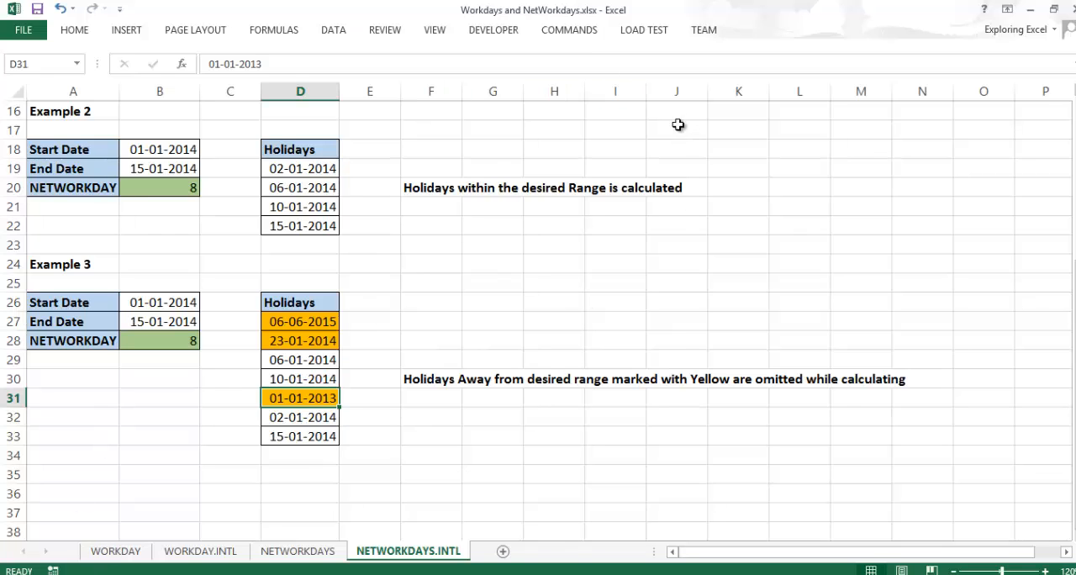
{"action": "left_click_drag", "start_coordinate": [678, 124], "coordinate": [678, 458]}
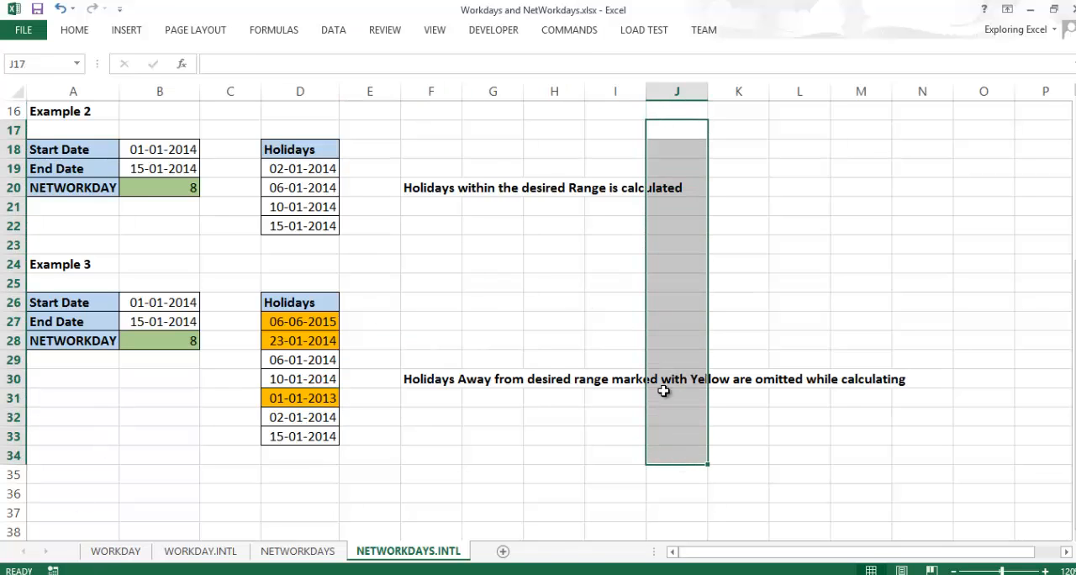
{"action": "left_click", "coordinate": [669, 110]}
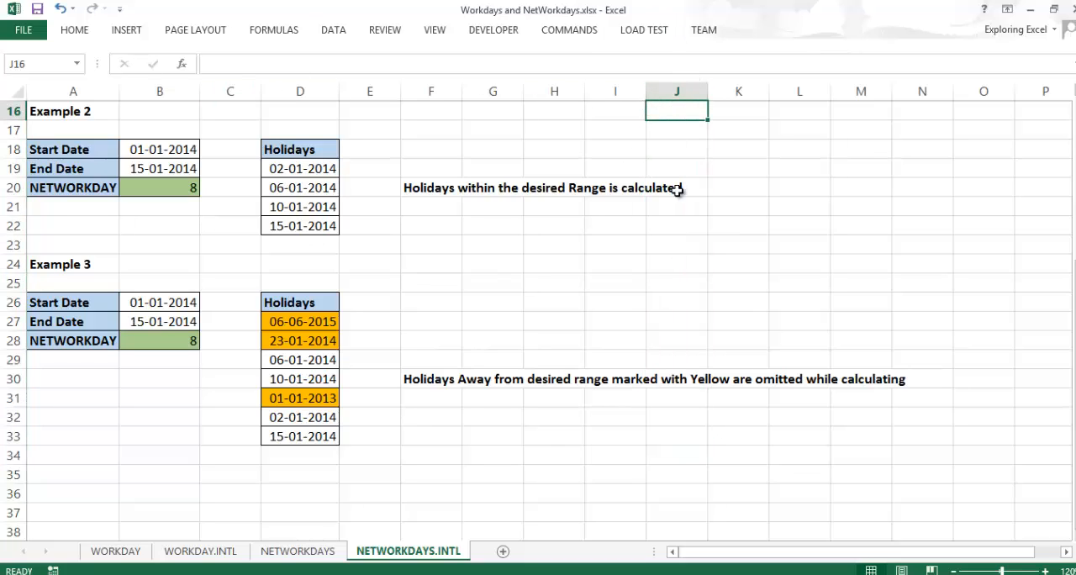
{"action": "left_click_drag", "start_coordinate": [689, 137], "coordinate": [693, 321]}
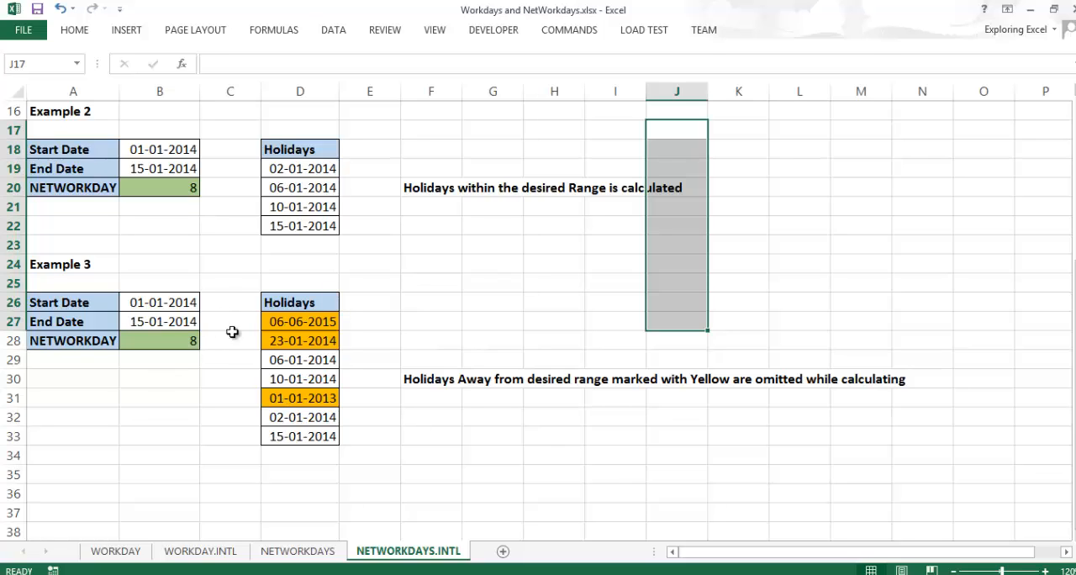
{"action": "left_click_drag", "start_coordinate": [305, 311], "coordinate": [315, 367]}
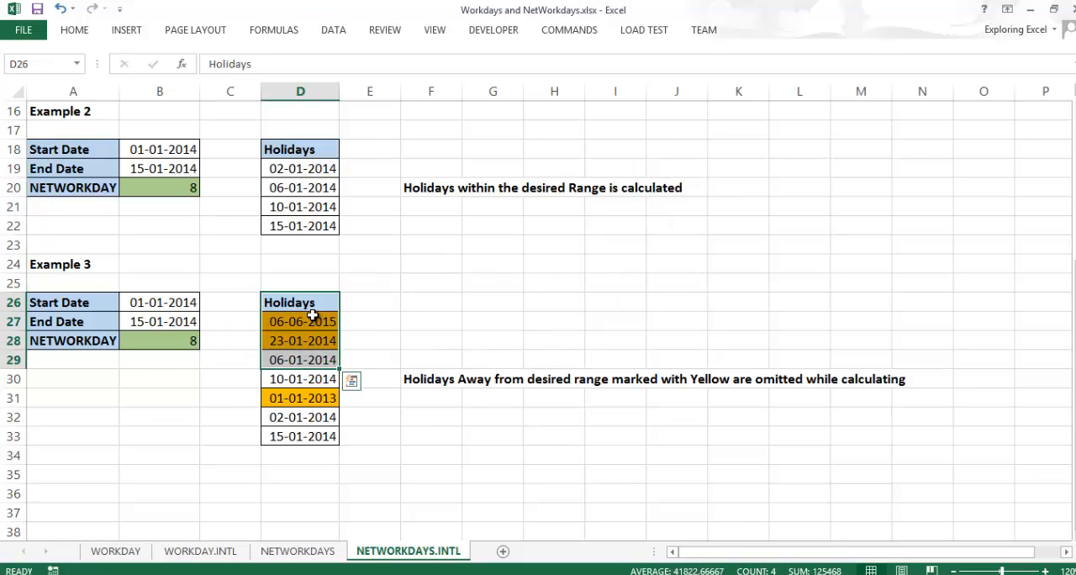
{"action": "left_click", "coordinate": [314, 339]}
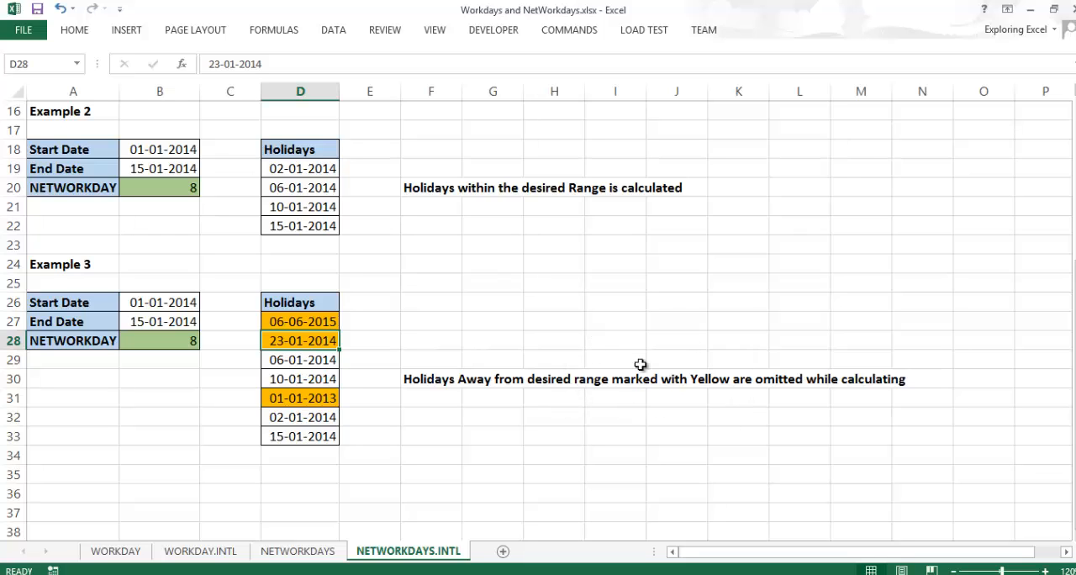
{"action": "left_click", "coordinate": [307, 319]}
{"action": "left_click", "coordinate": [308, 359]}
{"action": "left_click", "coordinate": [307, 471]}
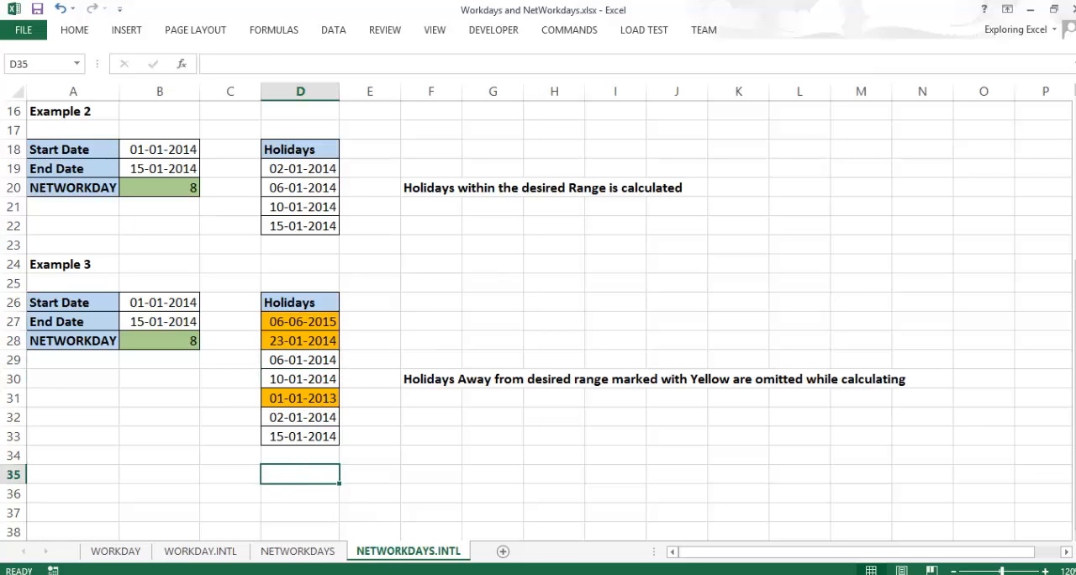
{"action": "left_click", "coordinate": [468, 521]}
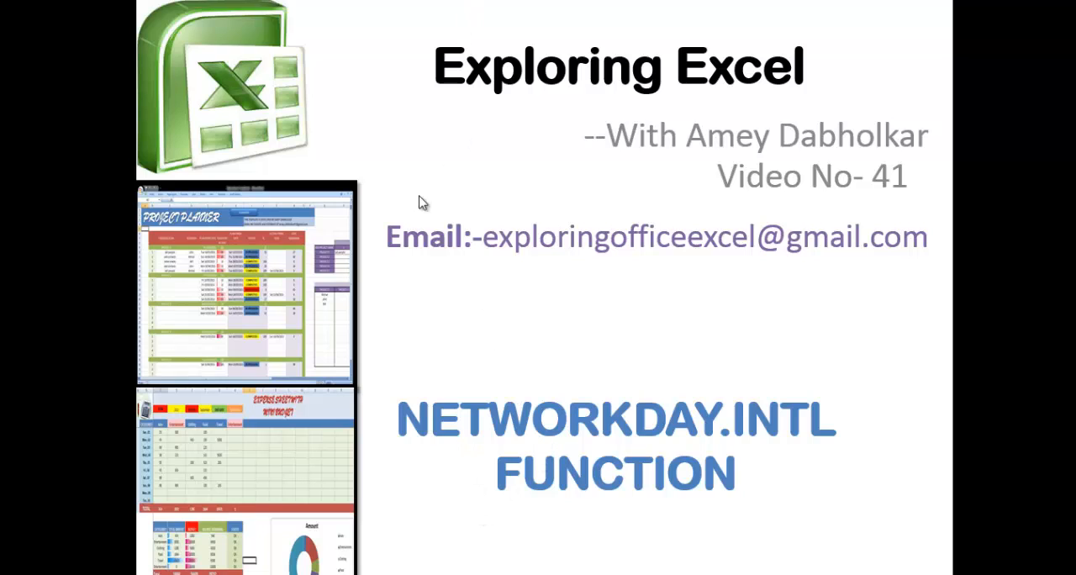
{"action": "left_click", "coordinate": [477, 232]}
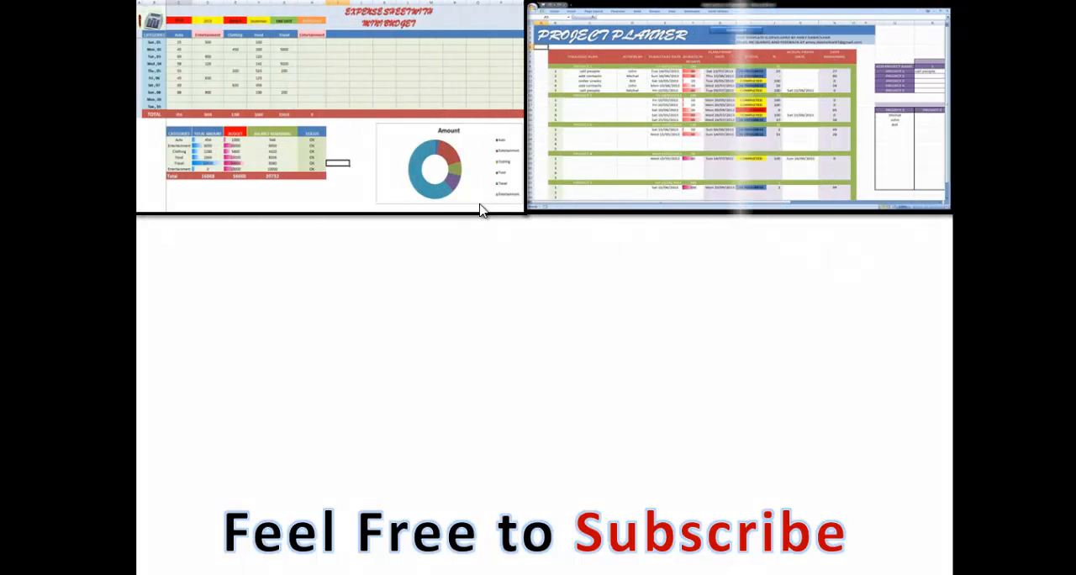